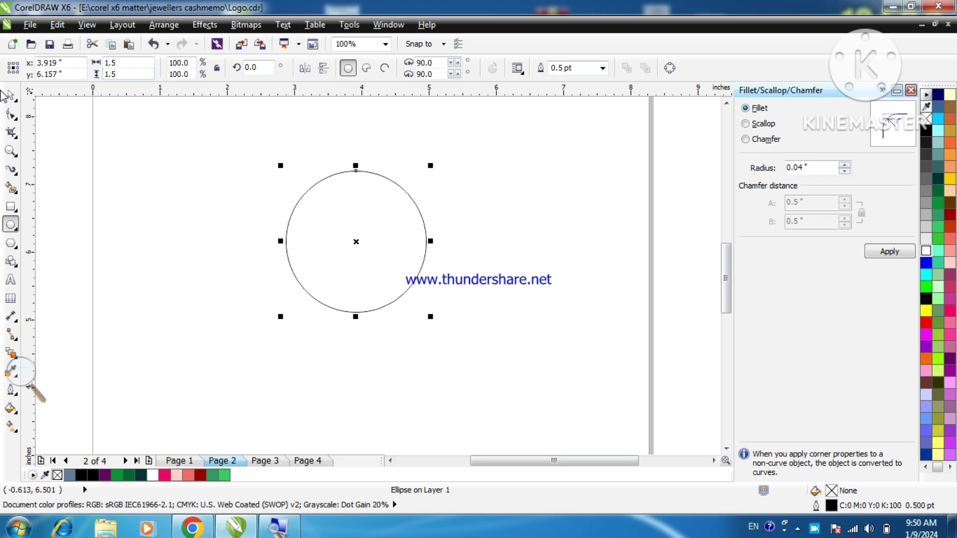
- Resize the circle to 1.5 by 1.5 inches and set its outline width to 1.5 pt
left_click(7, 94)
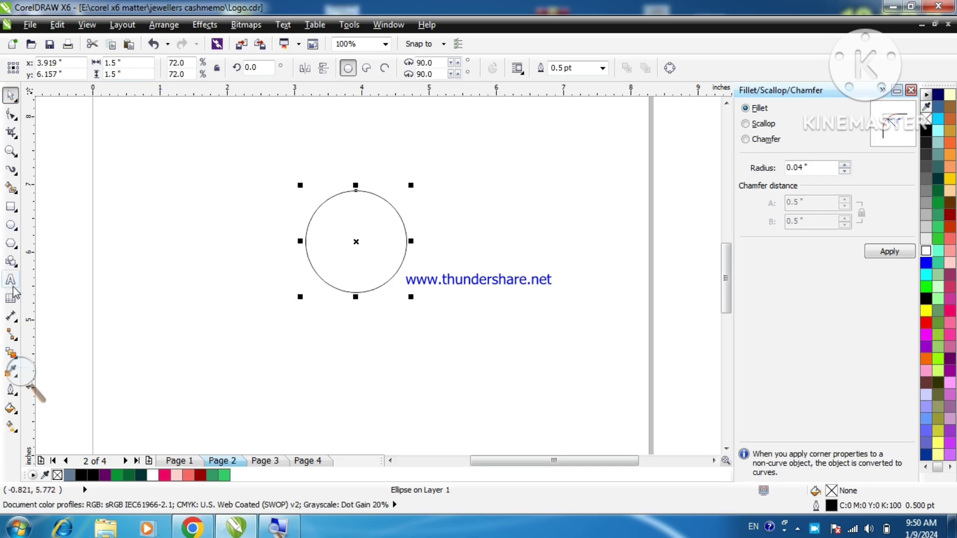
type("1.5")
key("Return")
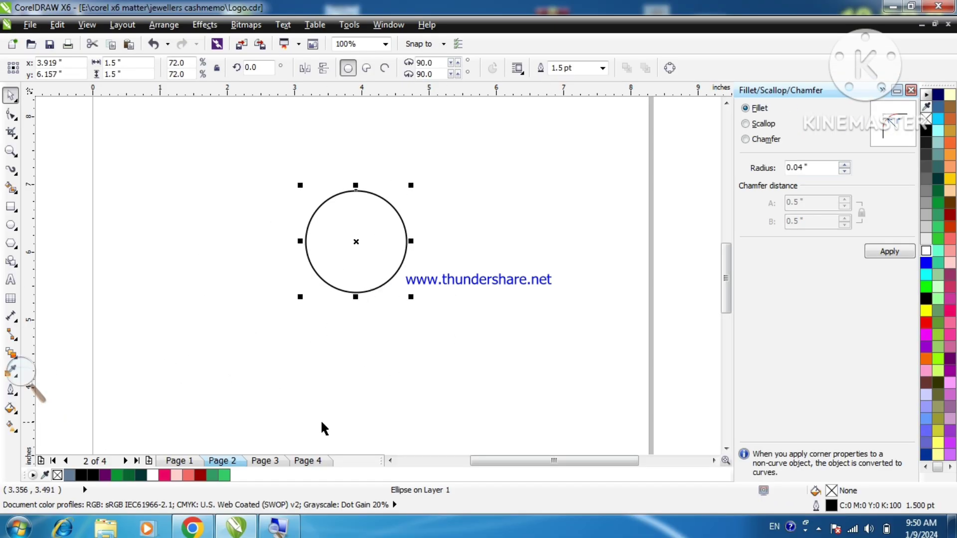
- Draw a five-sided polygon beside the circle and set its size to 1.5 by 1.5 inches
left_click(10, 243)
left_click_drag(148, 160, 234, 313)
left_click_drag(133, 63, 52, 66)
type("1.5")
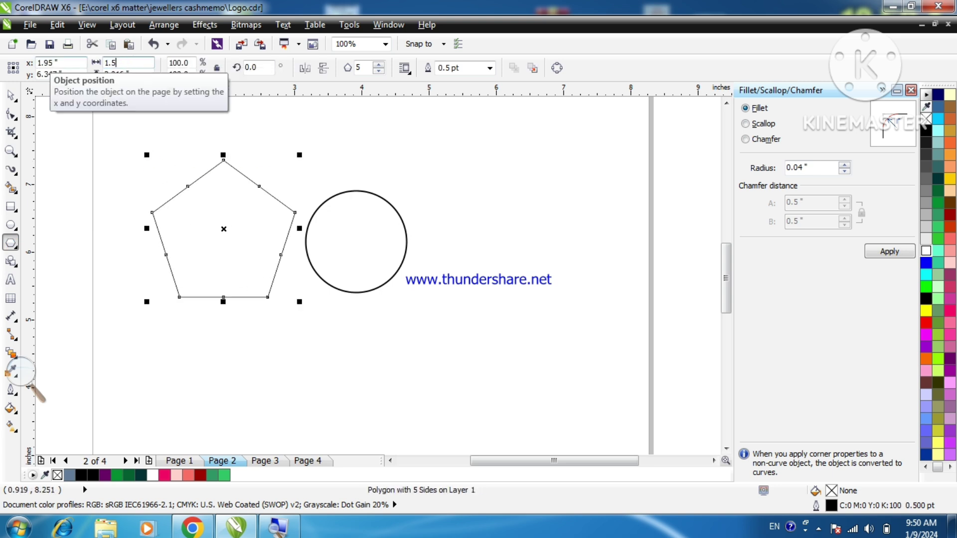
type("1.5")
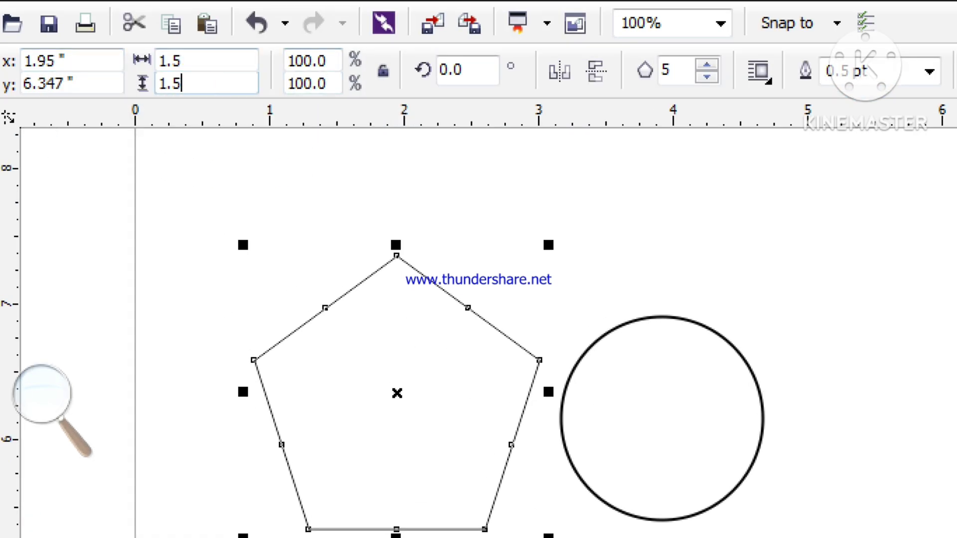
key("Return")
- Give the polygon 35 sides and pull a side node inward so its outline becomes an even zigzag
type("35")
key("Return")
key("space")
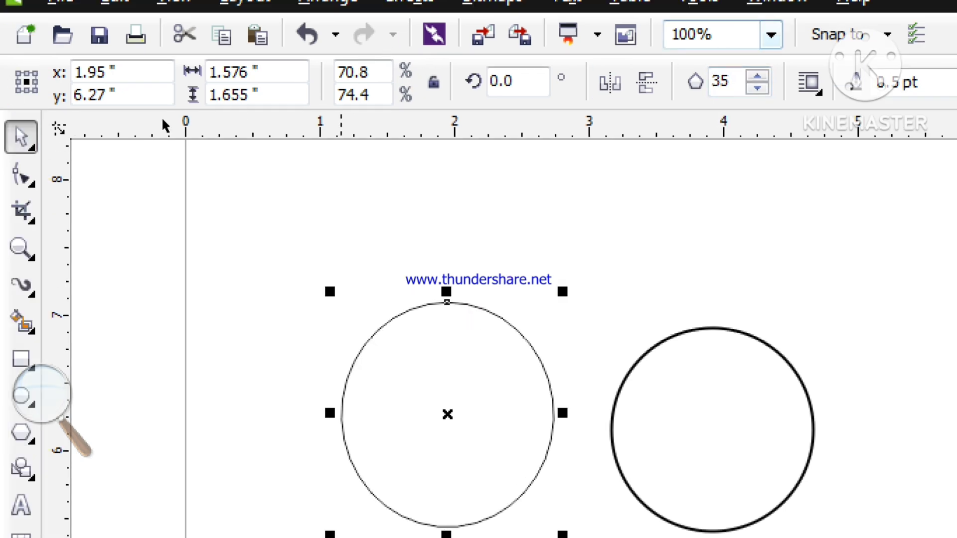
left_click(21, 176)
scroll(219, 195, "up", 2)
left_click_drag(447, 325, 456, 348)
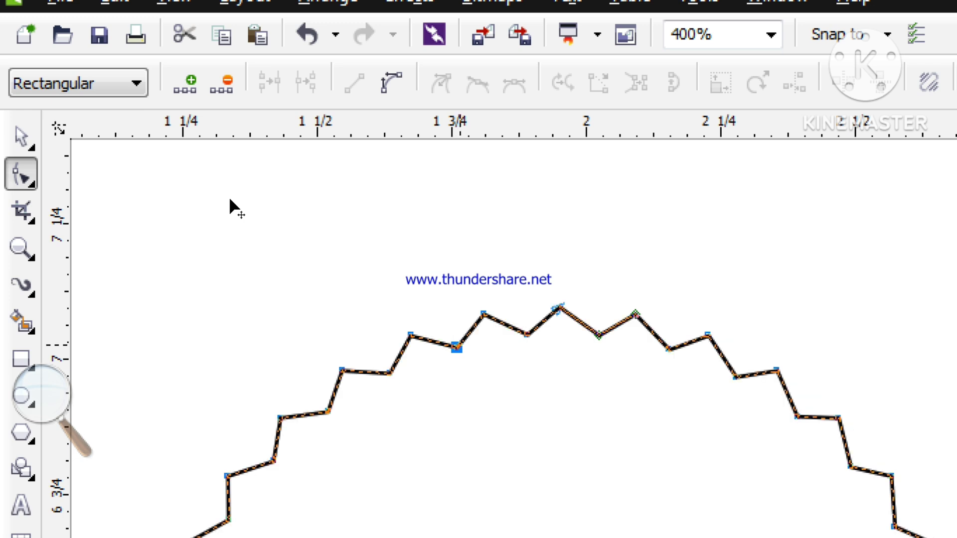
key("space")
left_click(412, 182)
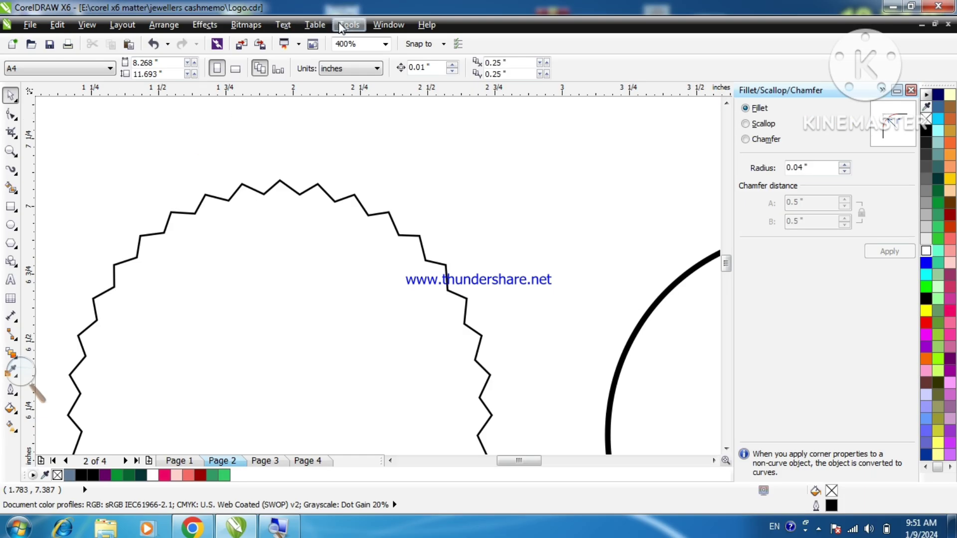
- Round the zigzag polygon's corners with a fillet of 0.04 inch radius using the Fillet/Scallop/Chamfer docker
left_click(574, 30)
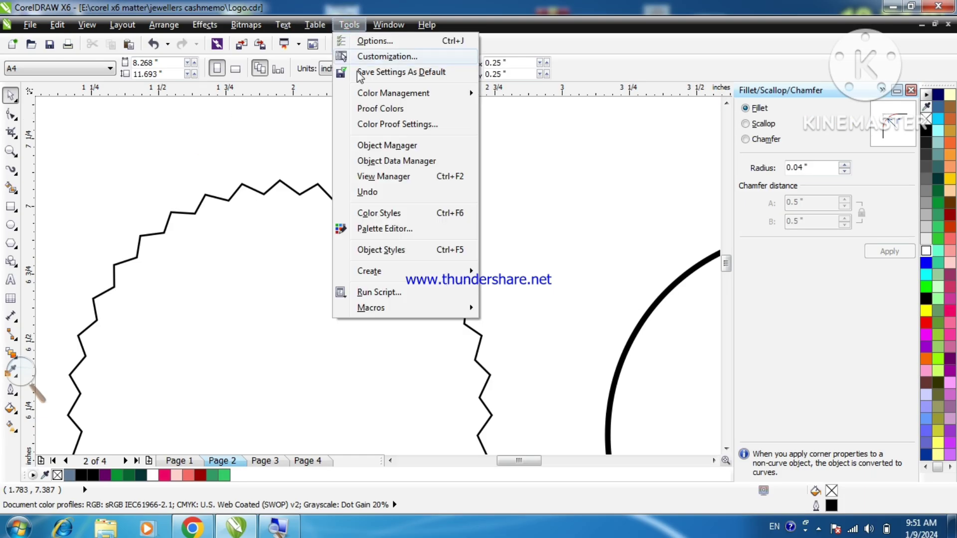
mouse_move(633, 33)
mouse_move(427, 149)
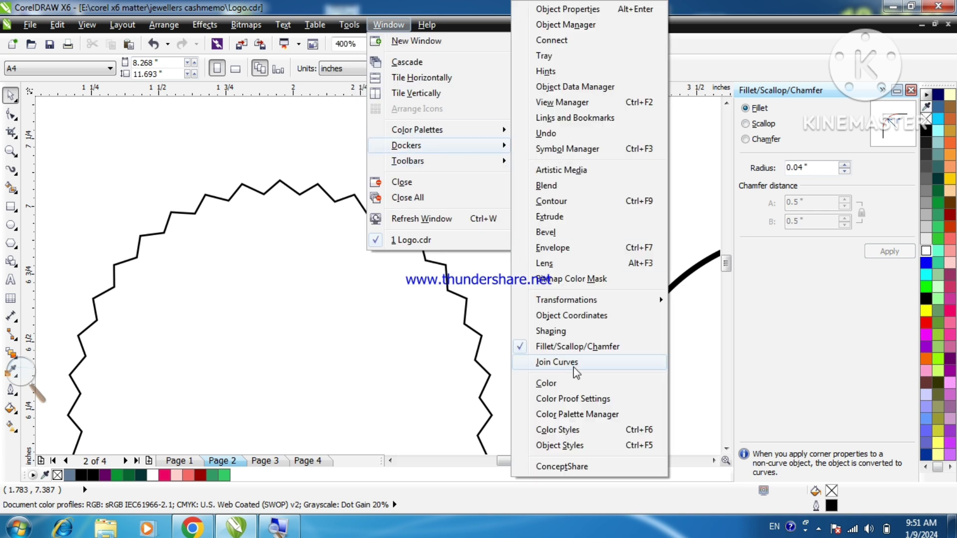
left_click(580, 346)
left_click(389, 25)
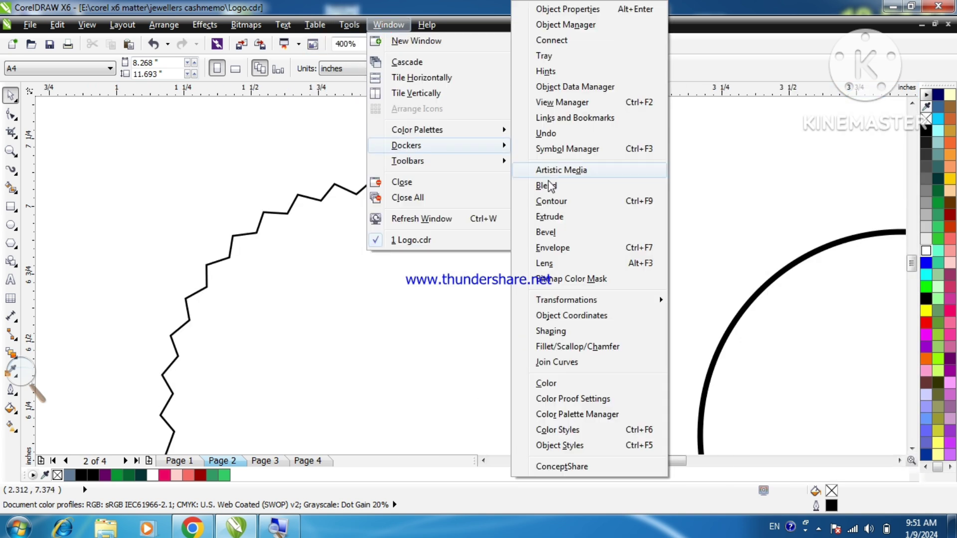
left_click(577, 348)
left_click(403, 257)
left_click_drag(820, 171, 719, 171)
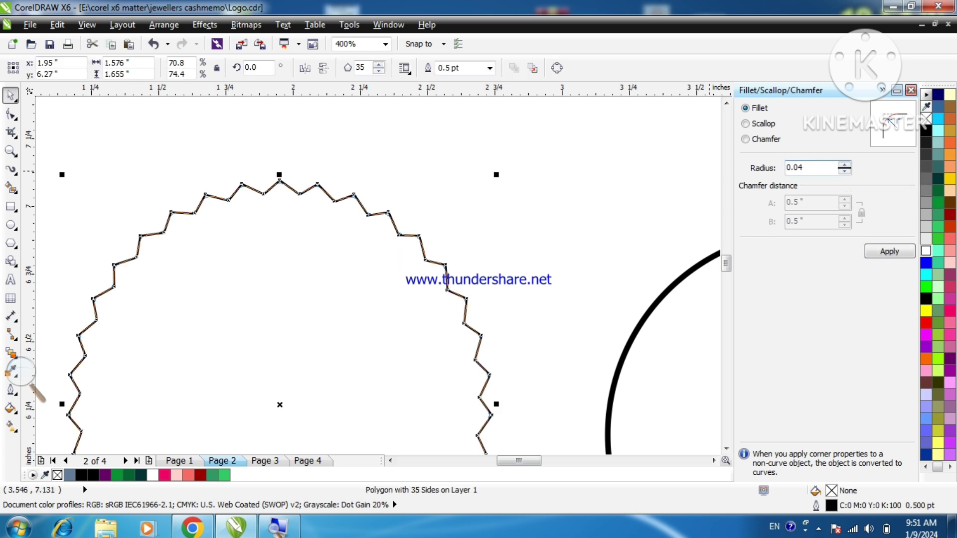
left_click(881, 251)
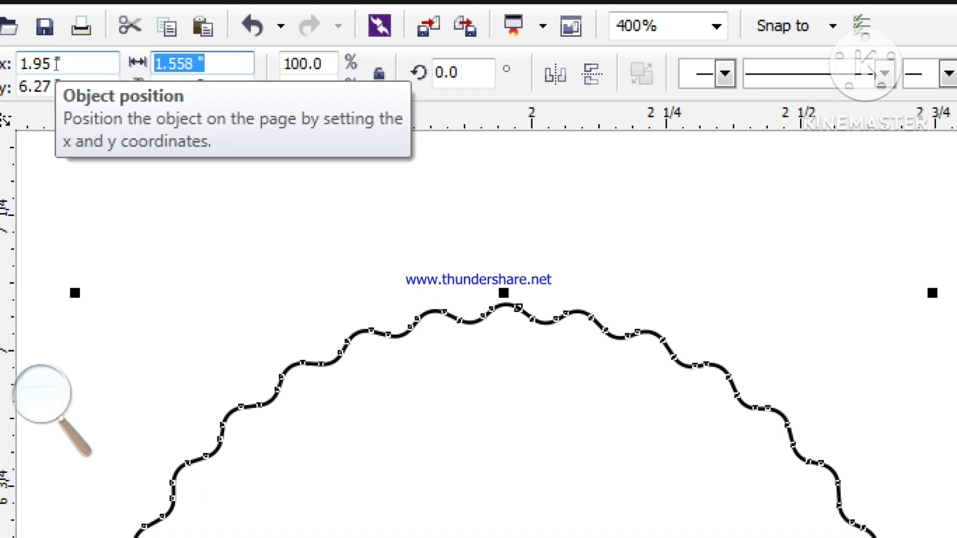
- Resize the filleted wavy shape to 1.5 by 1.5 inches
type("1.5")
key("Tab")
type("1.5")
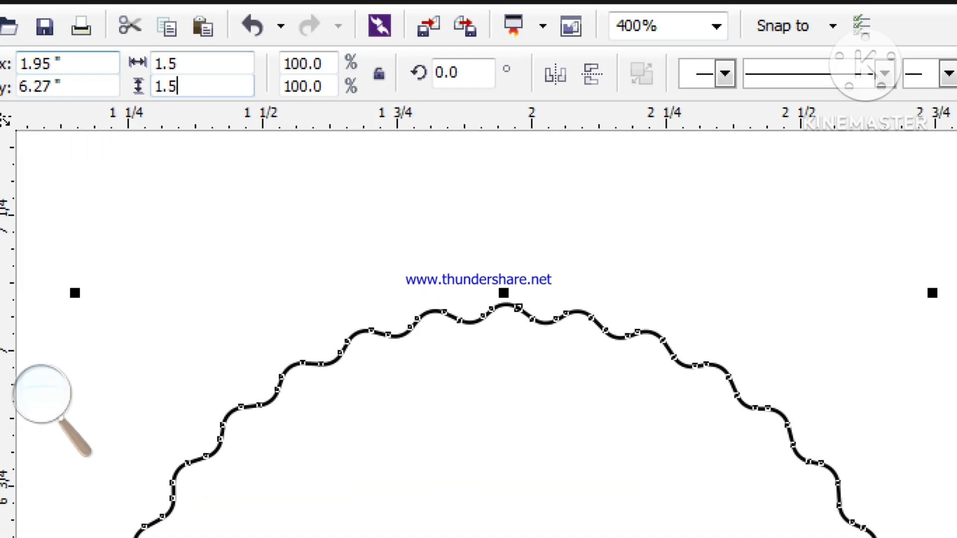
key("Return")
key("F10")
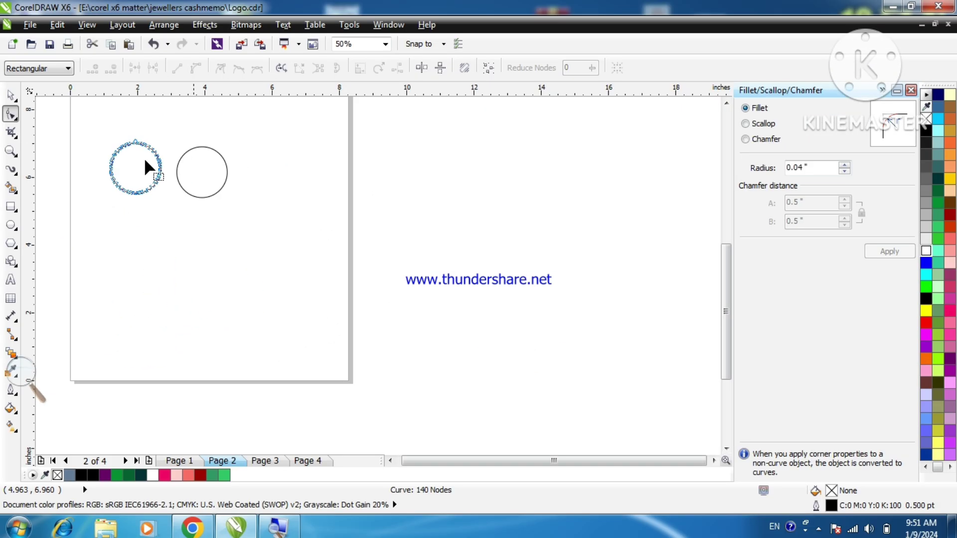
key("space")
- Add the artistic text ज्ञान सरोवर पब्लिक स्कूल above the circle in the BHARTIYA HINDI_053 font
scroll(70, 146, "up", 1)
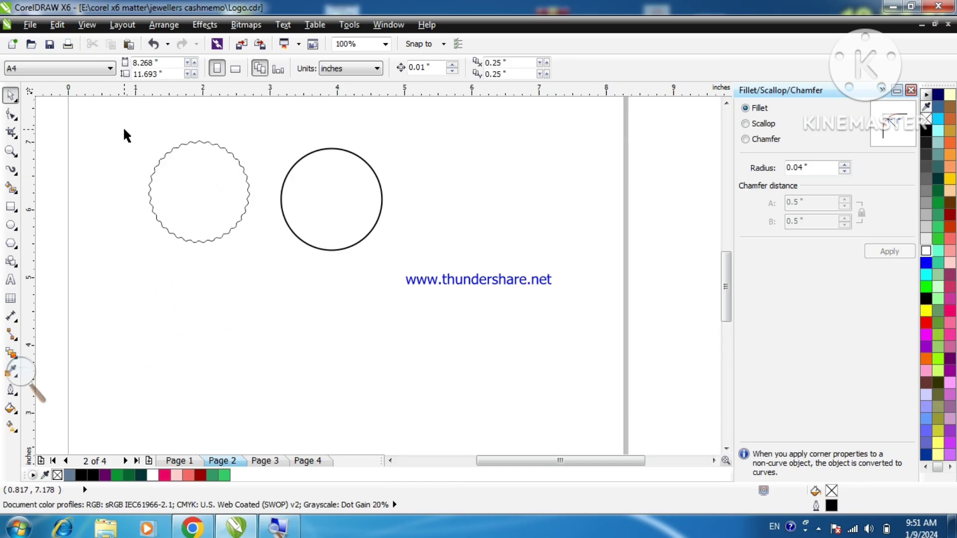
scroll(125, 134, "up", 1)
key("Tab")
scroll(49, 241, "down", 1)
key("F8")
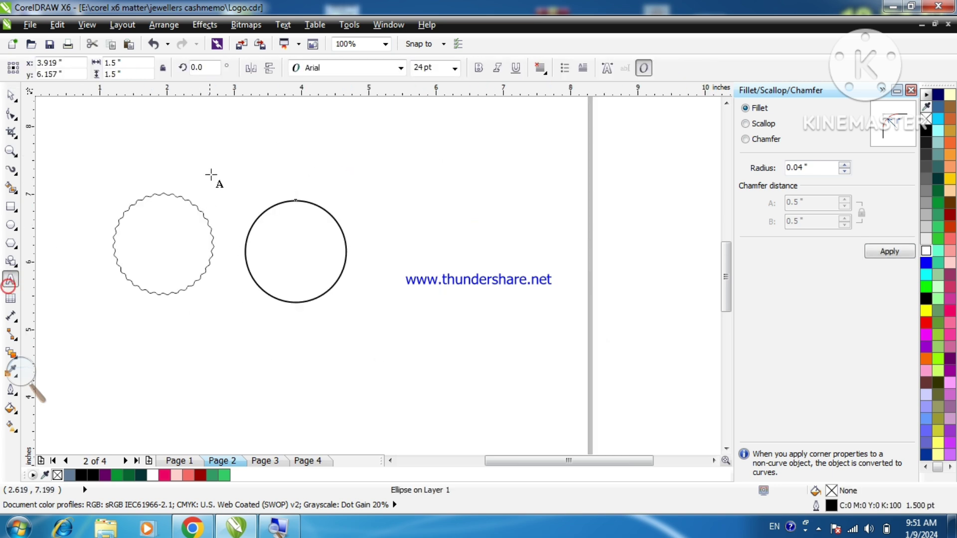
scroll(203, 196, "up", 2)
type("Kjhdkfs")
key("ctrl+a")
left_click(401, 68)
left_click(356, 97)
type("Kku ljks")
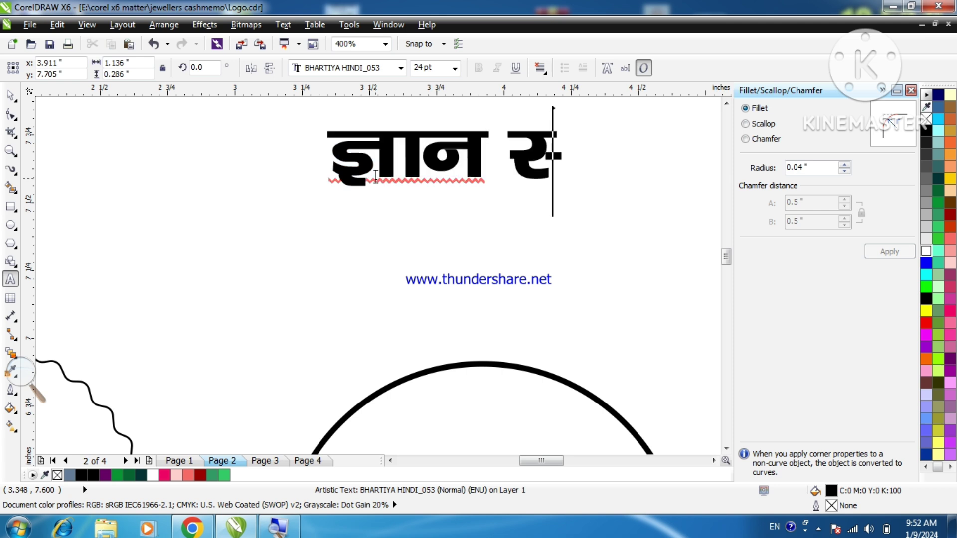
type("oj ifCyd Ldwy")
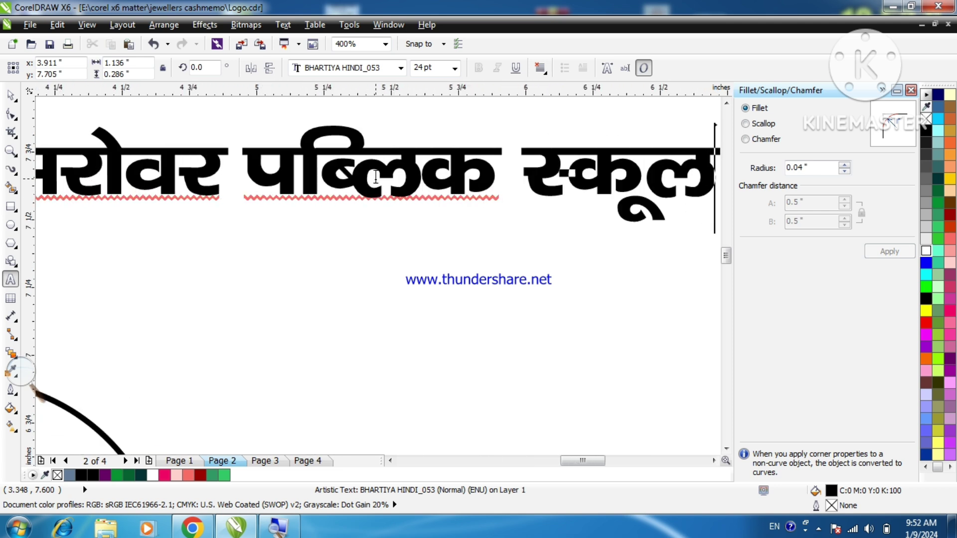
key("ctrl+space")
- Duplicate the school name just below the original and change the copy's font to BHARTIYA HINDI_100
scroll(444, 281, "down", 1)
left_click_drag(264, 252, 343, 300)
right_click(343, 301)
left_click(345, 67)
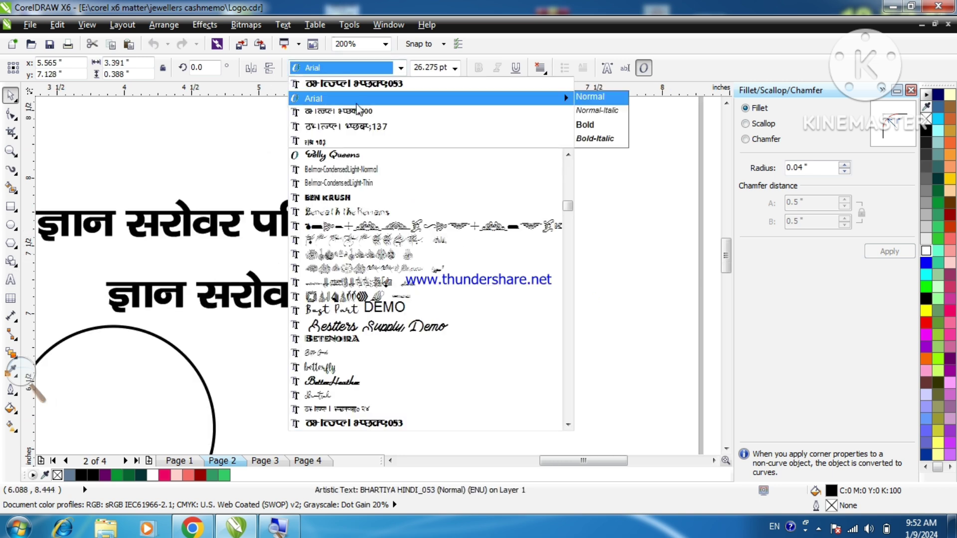
left_click(339, 112)
- Replace the duplicated text with the school's address line in Hindi
double_click(286, 293)
key("ctrl+a")
type("fo'kqujiwj, ck")
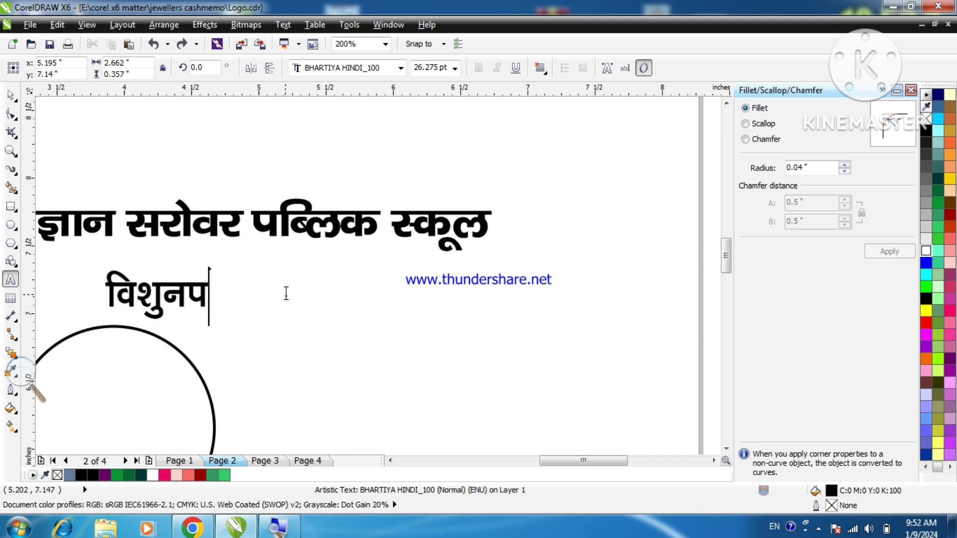
type("¡dscktkj")
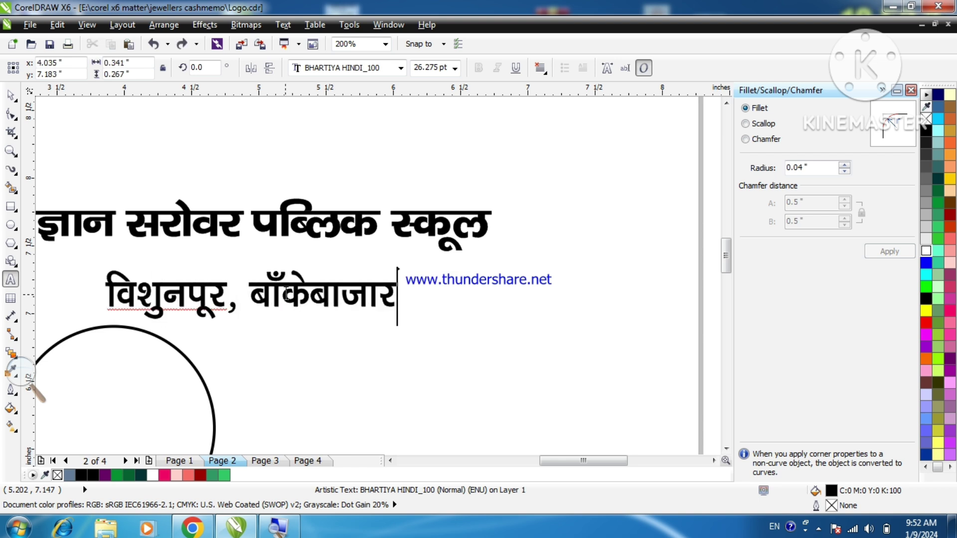
type("xk;k")
key("ctrl+space")
- Scale down both text lines, the school name to about 2.72 inches wide, and move the address line up close beneath it
left_click_drag(497, 324, 433, 329)
left_click(480, 222)
left_click_drag(499, 258, 453, 266)
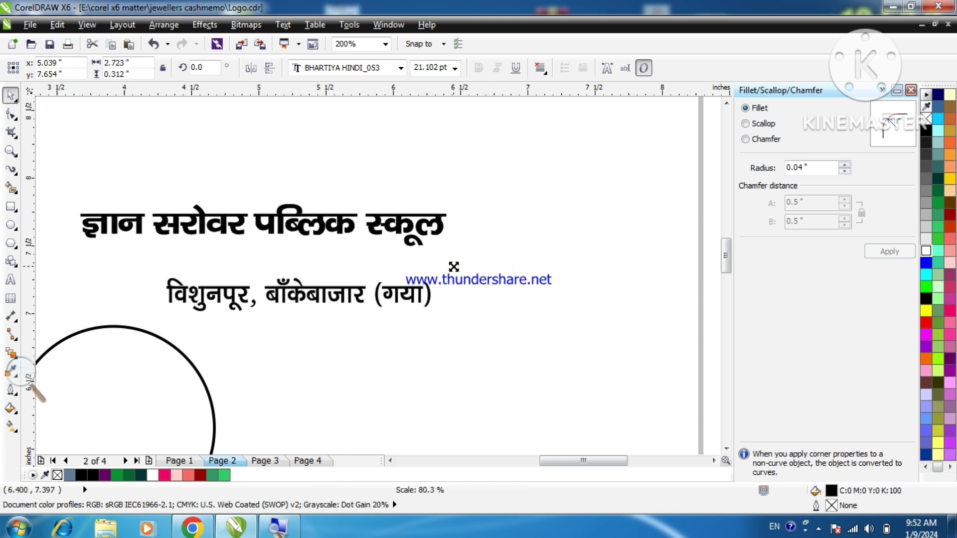
left_click_drag(313, 294, 299, 266)
- Try to weld the school name and address line together into one curve object
left_click(287, 224, "shift")
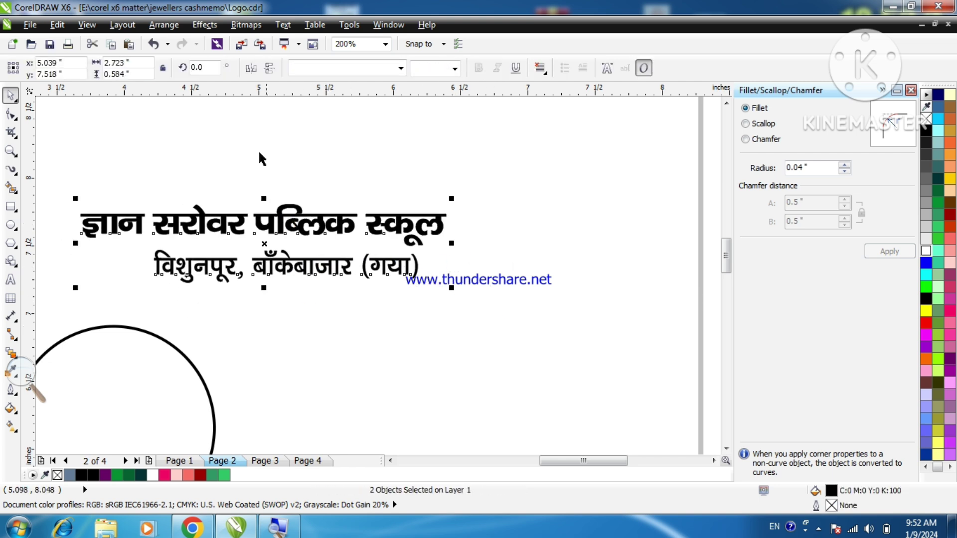
left_click(163, 24)
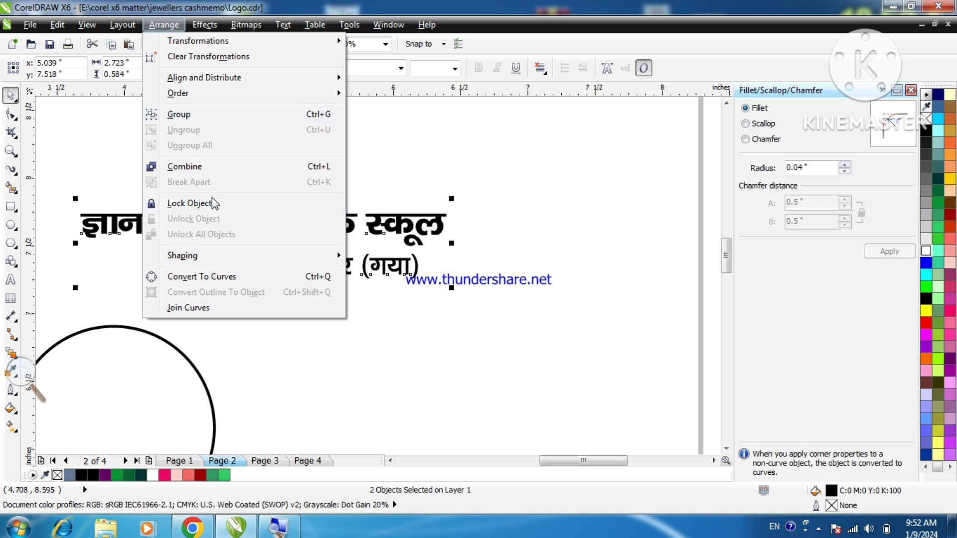
mouse_move(286, 256)
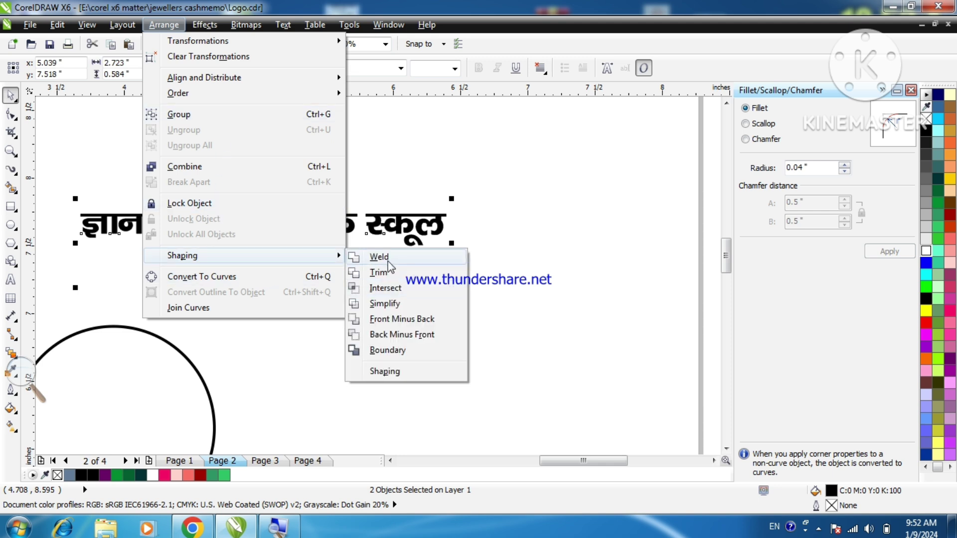
left_click(378, 257)
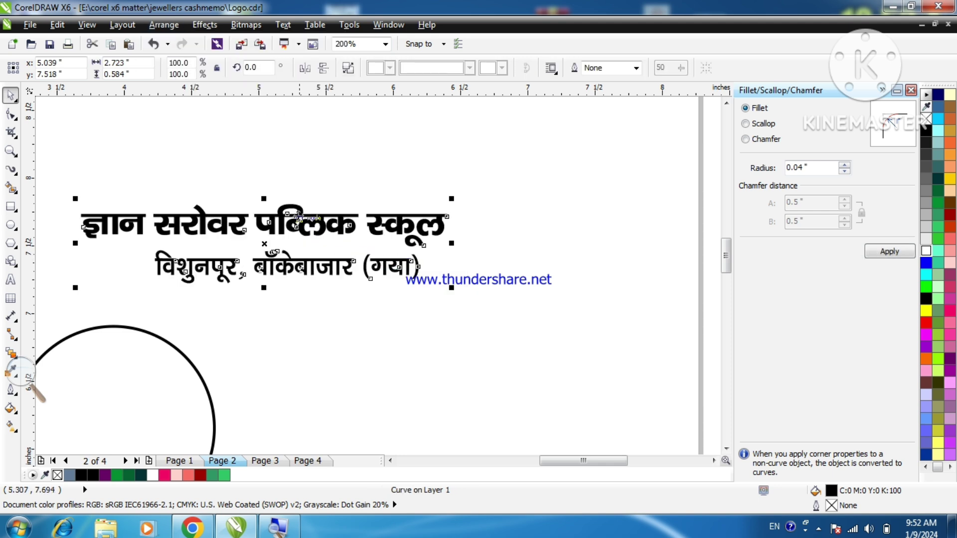
left_click(298, 131)
left_click(290, 230)
left_click(163, 26)
left_click(97, 142)
- Move the school name up about 0.25 inch and weld it on its own into a curve
left_click_drag(139, 229, 137, 195)
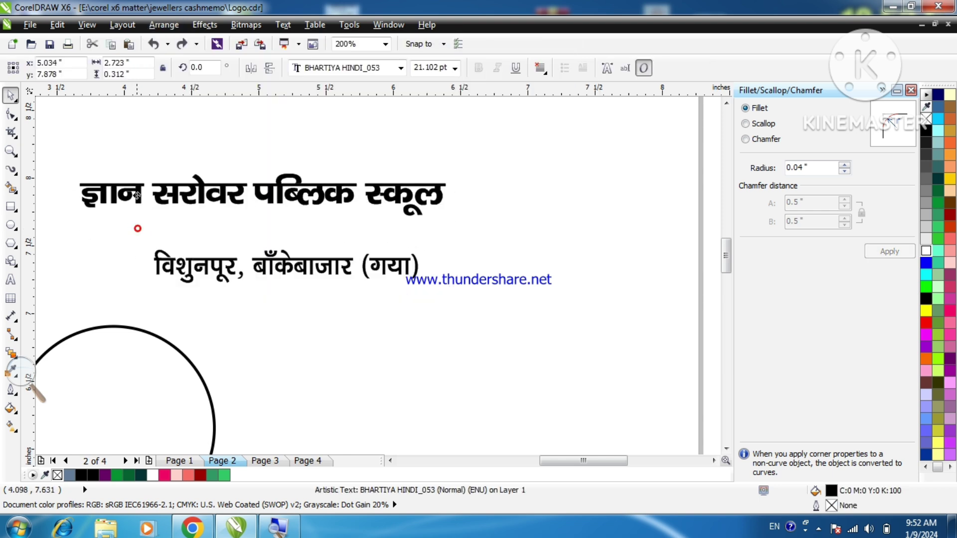
left_click(172, 24)
mouse_move(444, 255)
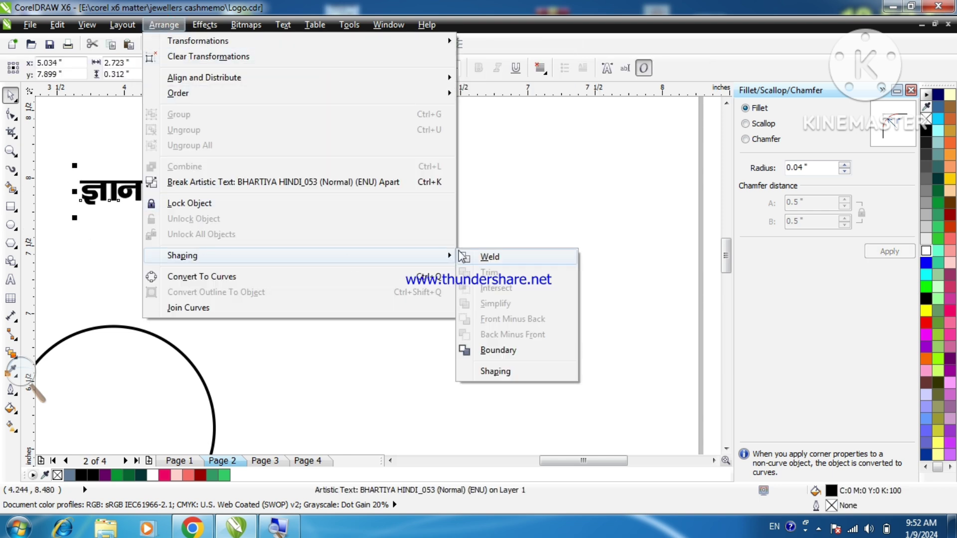
left_click(490, 256)
- Weld the address line on its own into a curve and mirror it vertically
left_click(293, 274)
left_click(163, 24)
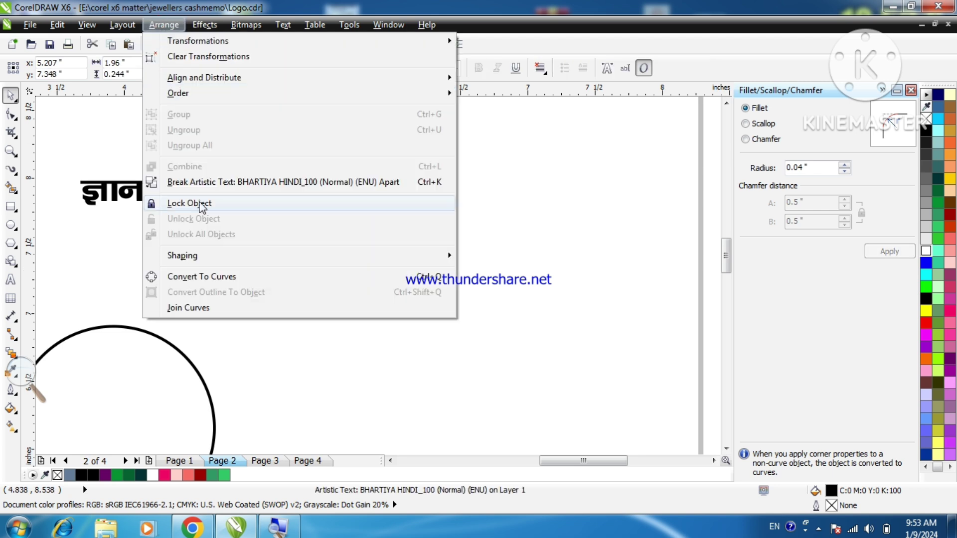
mouse_move(212, 256)
left_click(489, 258)
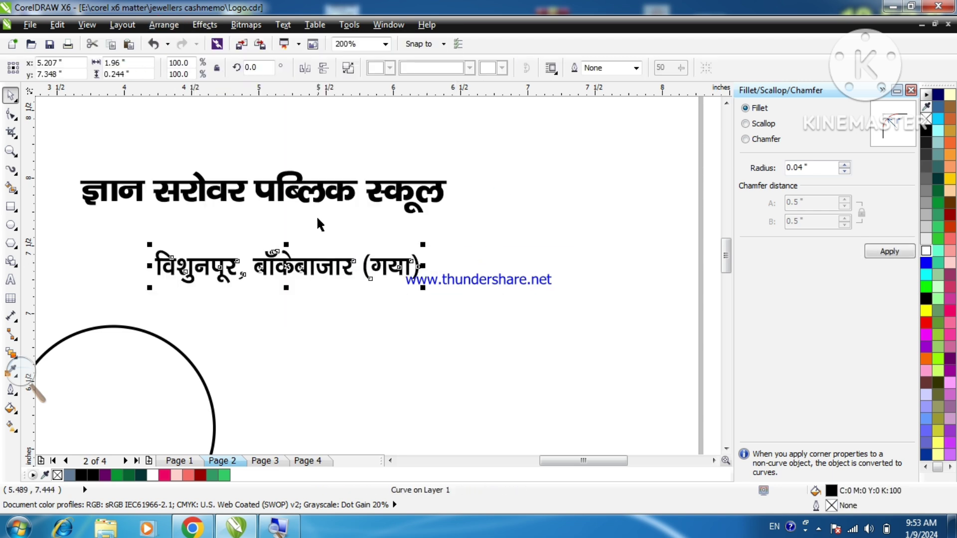
left_click(322, 67)
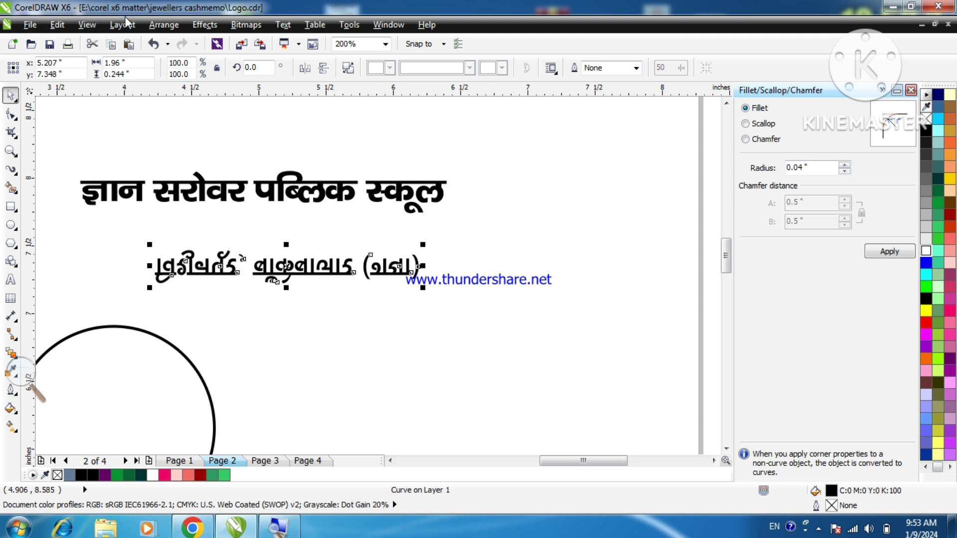
- Save the mirrored address line as a custom Artistic Media brush named fdsfdghrtr
left_click(17, 178)
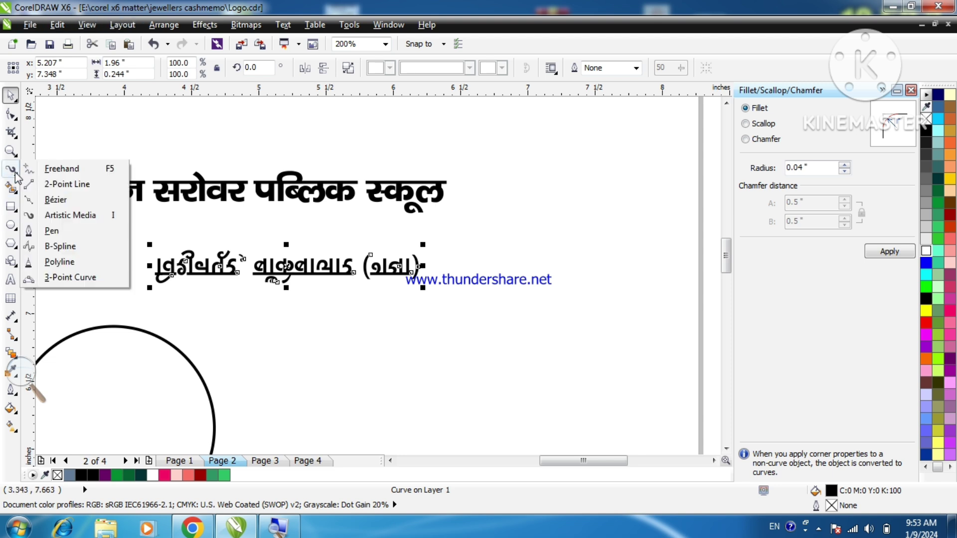
left_click(11, 172)
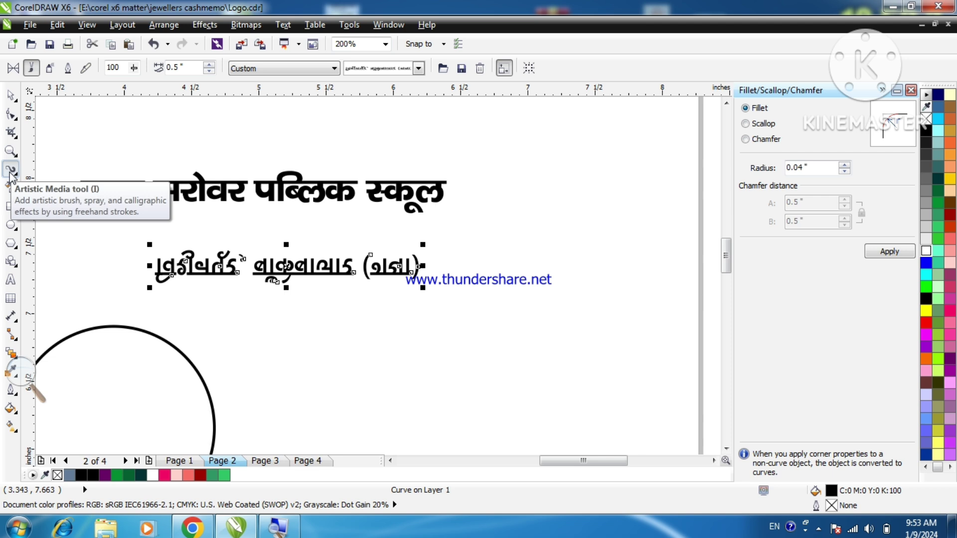
left_click(300, 70)
left_click(294, 178)
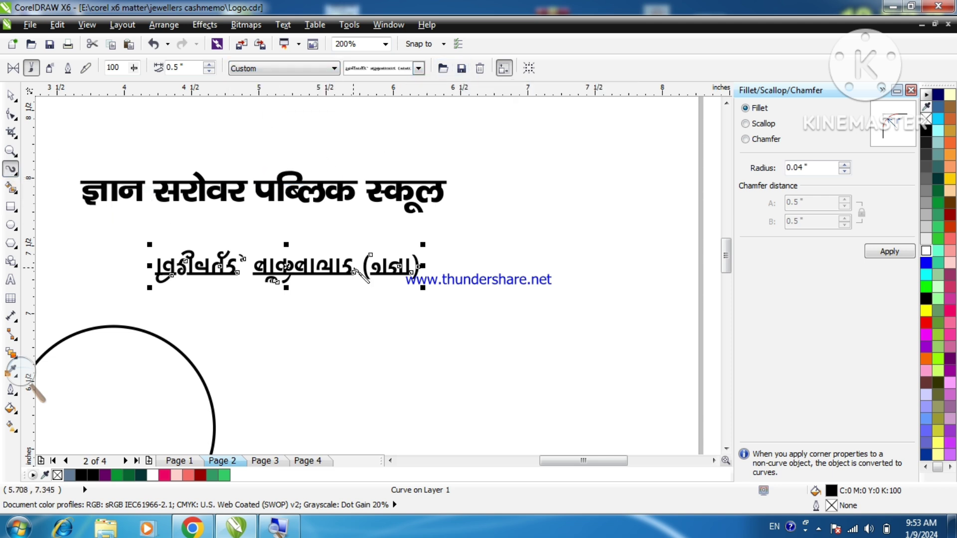
left_click(461, 68)
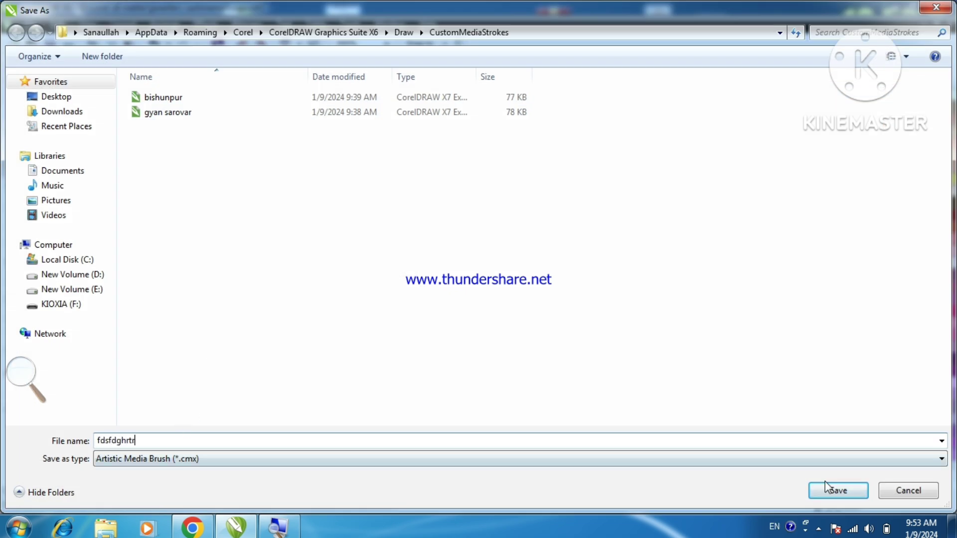
left_click(839, 491)
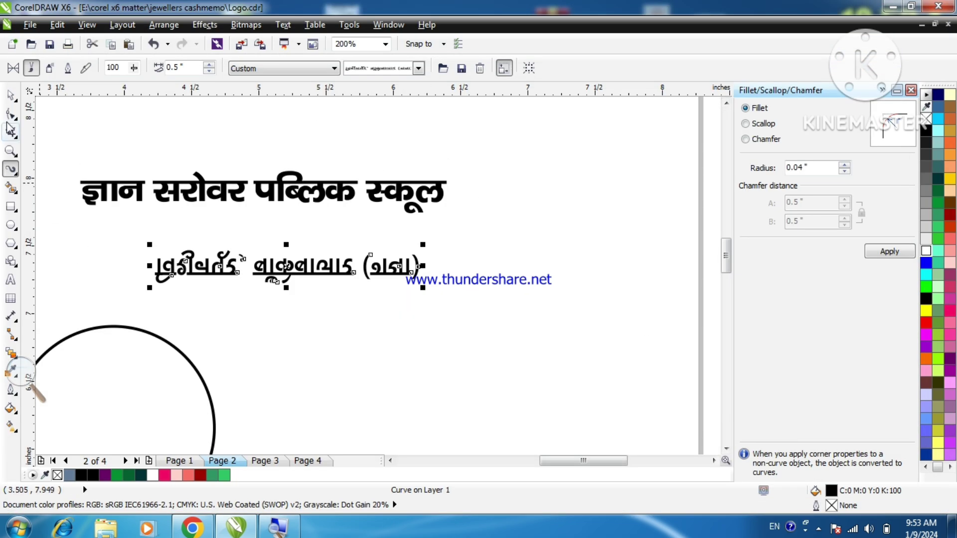
- Select the school name curve and ready the Artistic Media tool for saving it as a brush
left_click(10, 95)
left_click(285, 196)
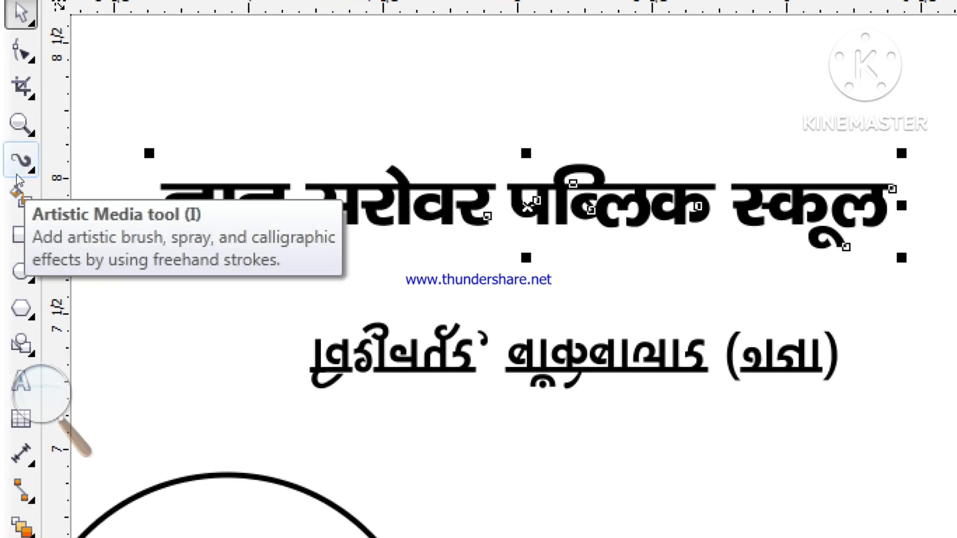
left_click(14, 172)
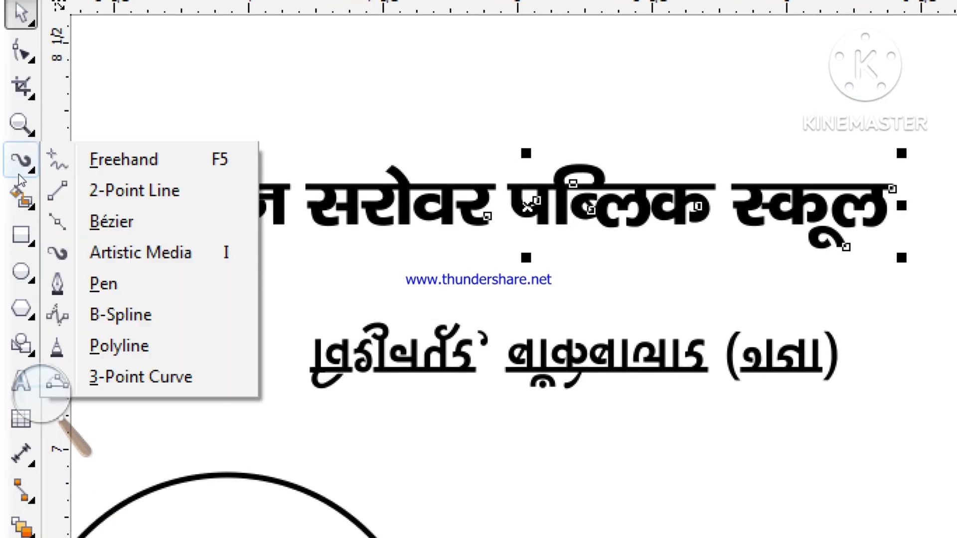
left_click(125, 252)
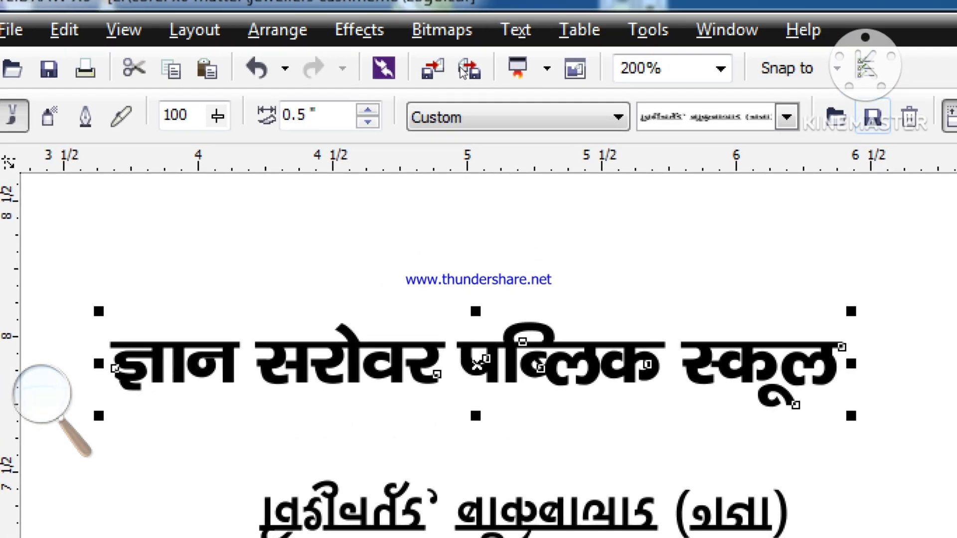
key("space")
- Try to save the mirrored address line once more as an Artistic Media brush named gfhfhr4
left_click(651, 506)
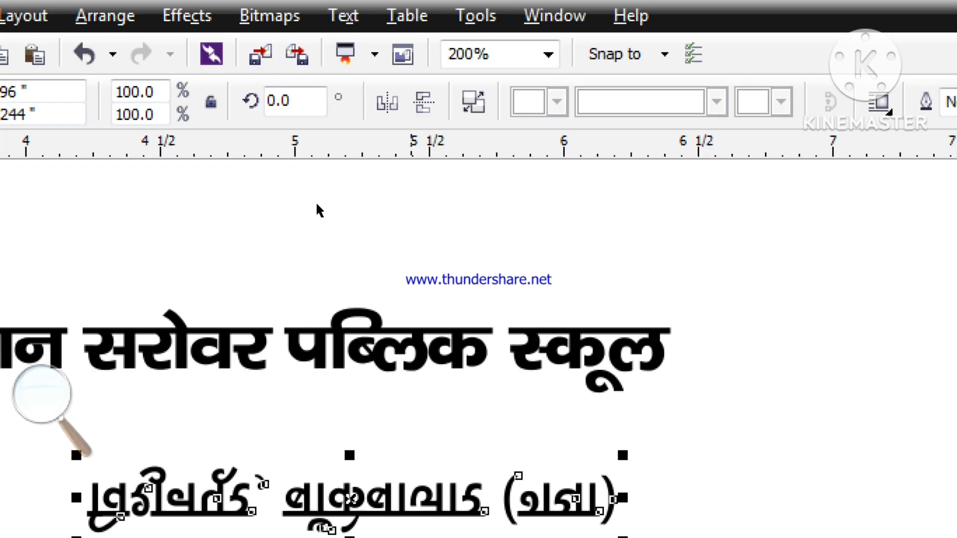
key("space")
left_click(669, 137)
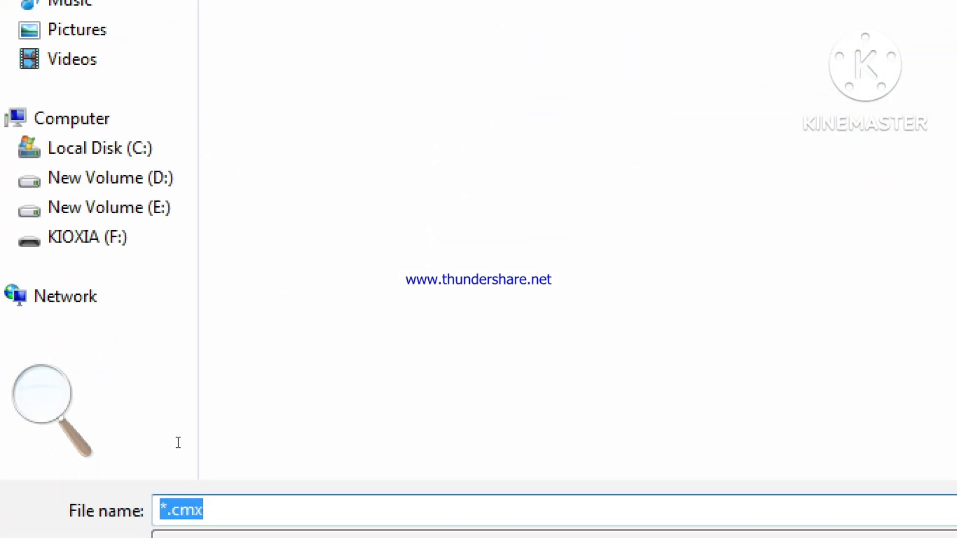
key("End")
type("fgdgdfg")
key("ctrl+a")
type("gfhfhr4")
left_click(110, 178)
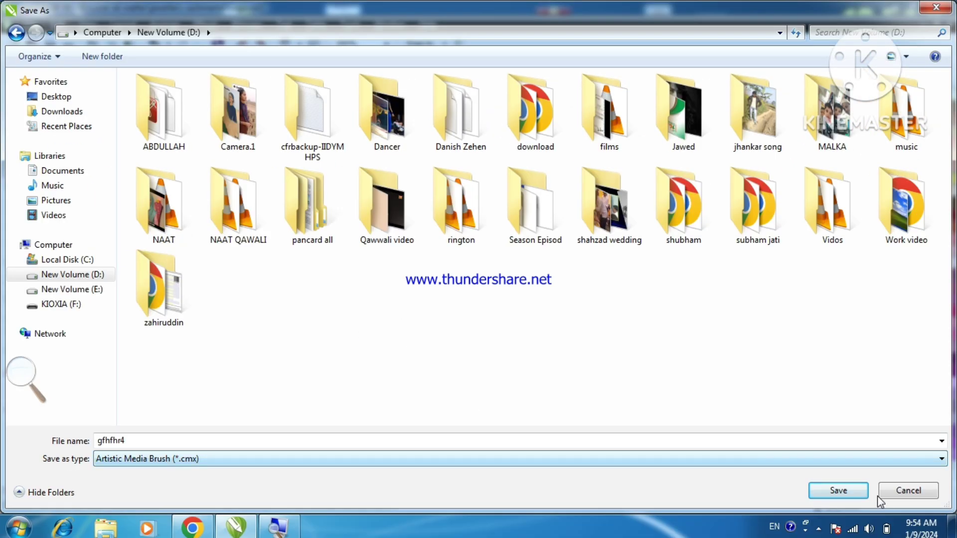
left_click(884, 492)
left_click(462, 69)
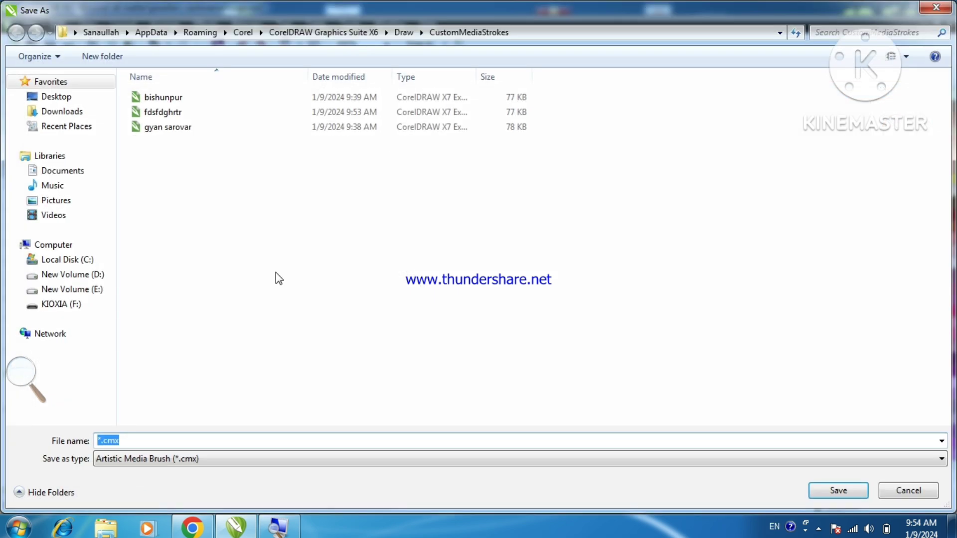
left_click(838, 490)
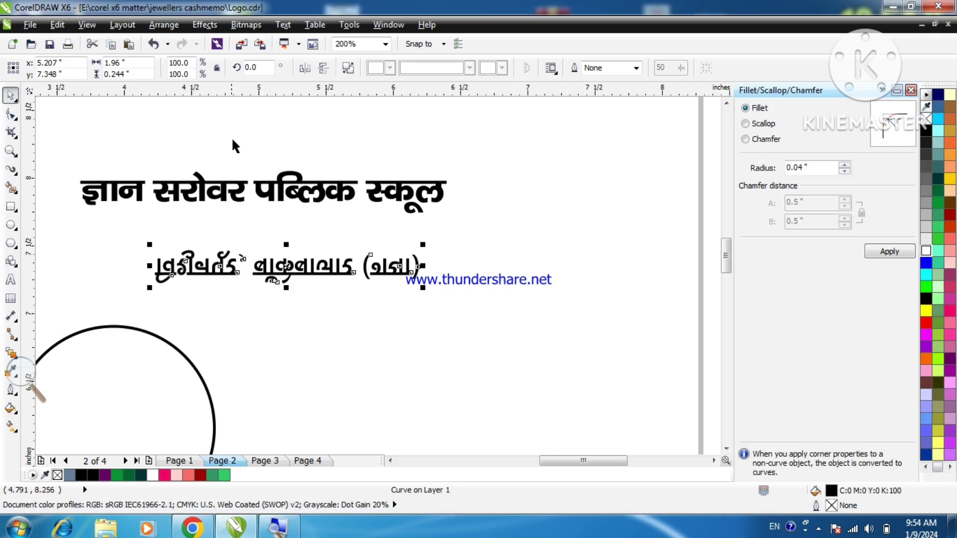
- Convert the plain circle into an open arc running from 0 to 180 degrees
scroll(548, 191, "down", 1)
left_click(324, 288)
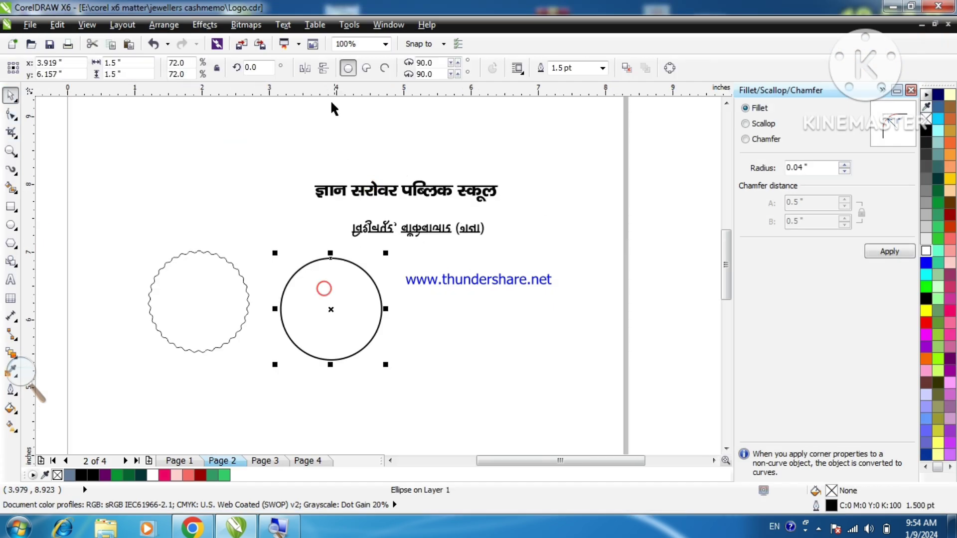
left_click(384, 68)
type("18")
key("Return")
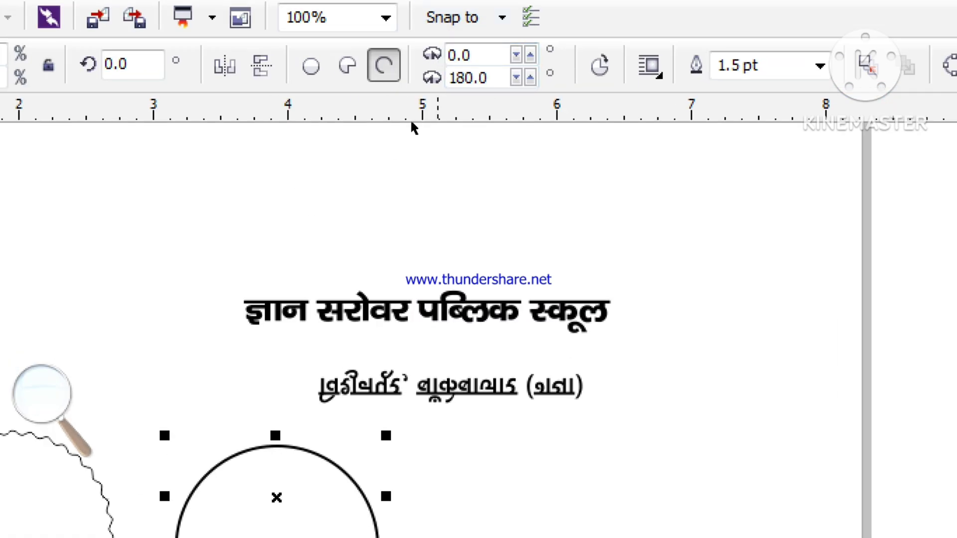
key("i")
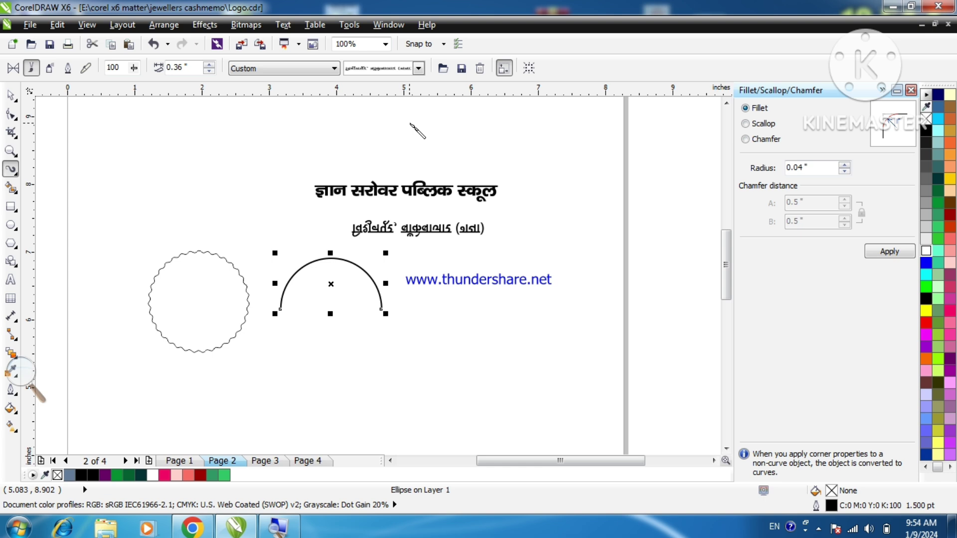
key("space")
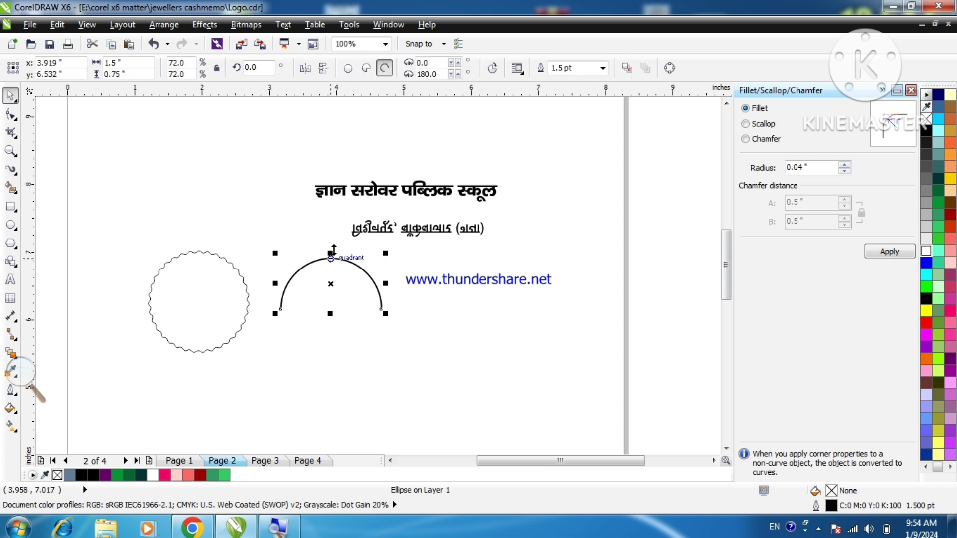
- Make a vertically mirrored copy of the arc beneath it and set the copy's angles to 27 and 154 degrees
left_click_drag(334, 249, 330, 319)
left_click_drag(432, 64, 388, 62)
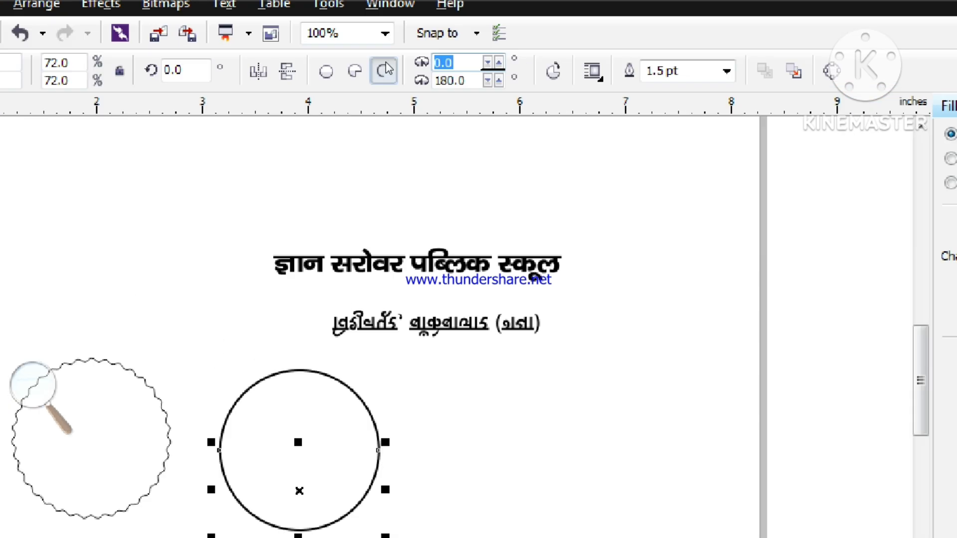
type("2")
key("Tab")
type("1")
key("Return")
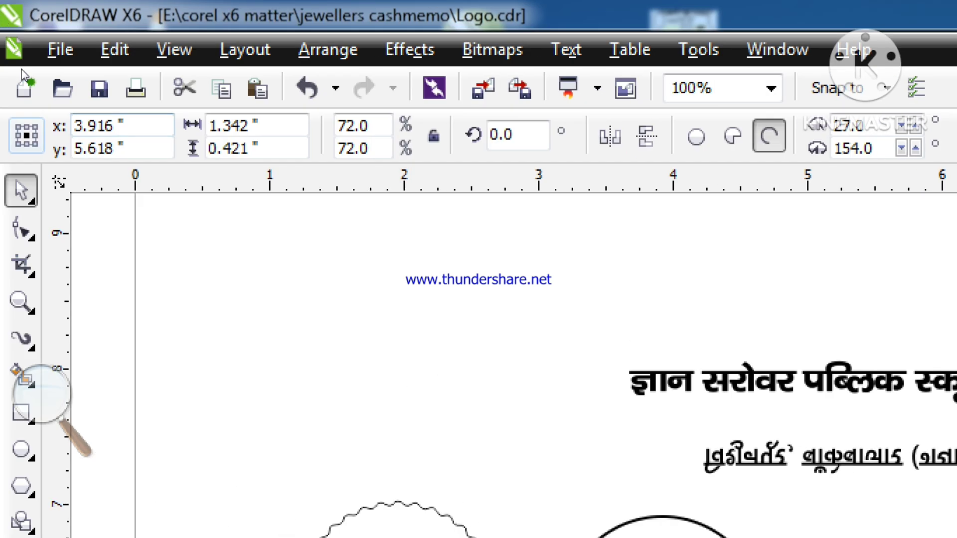
left_click(192, 162)
scroll(192, 162, "down", 2)
scroll(240, 203, "up", 2)
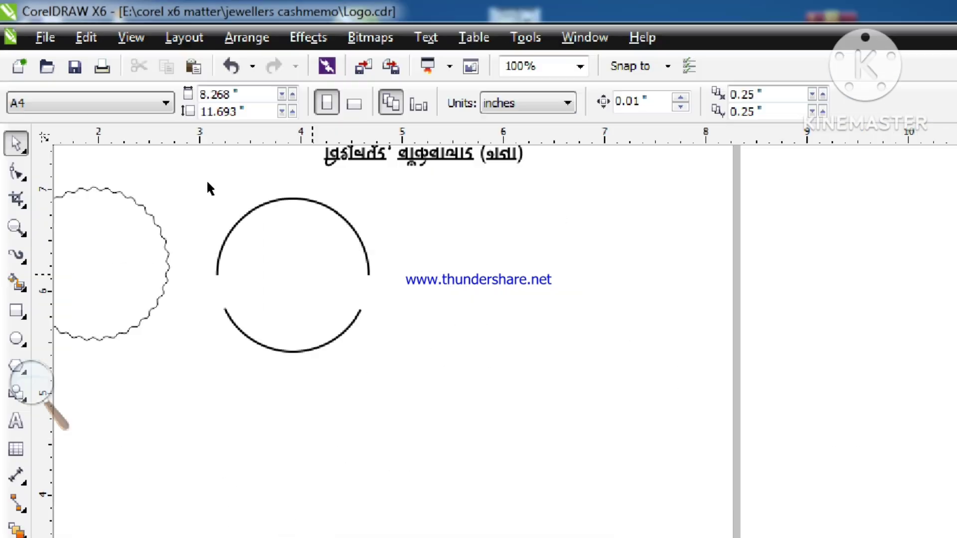
- Move the straight school name down beside the upper arc
scroll(129, 163, "up", 2)
scroll(218, 229, "down", 1)
left_click(253, 326)
left_click(173, 211)
scroll(334, 322, "down", 1)
left_click_drag(347, 171, 433, 261)
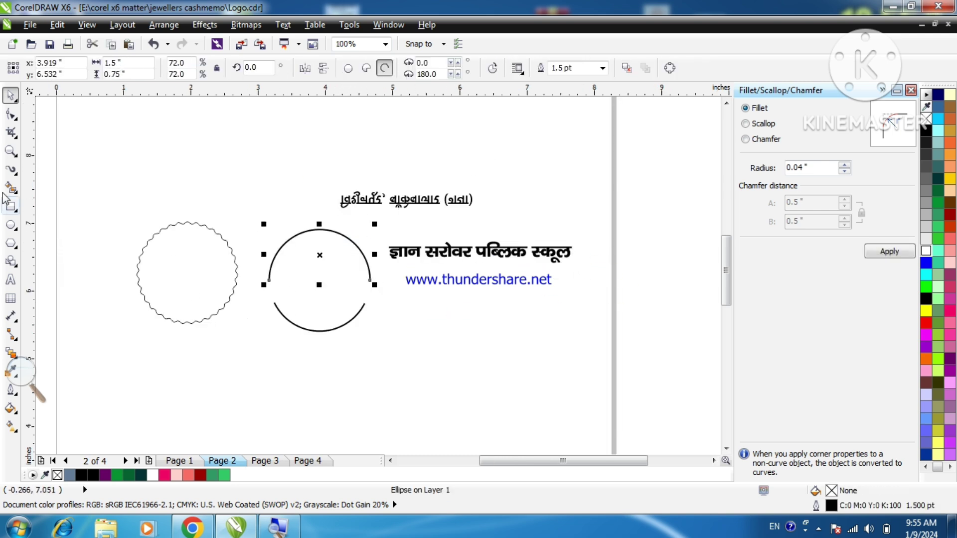
- Apply the custom school name brush to the upper arc with a stroke width of 0.288 inch
left_click(11, 170)
left_click(418, 68)
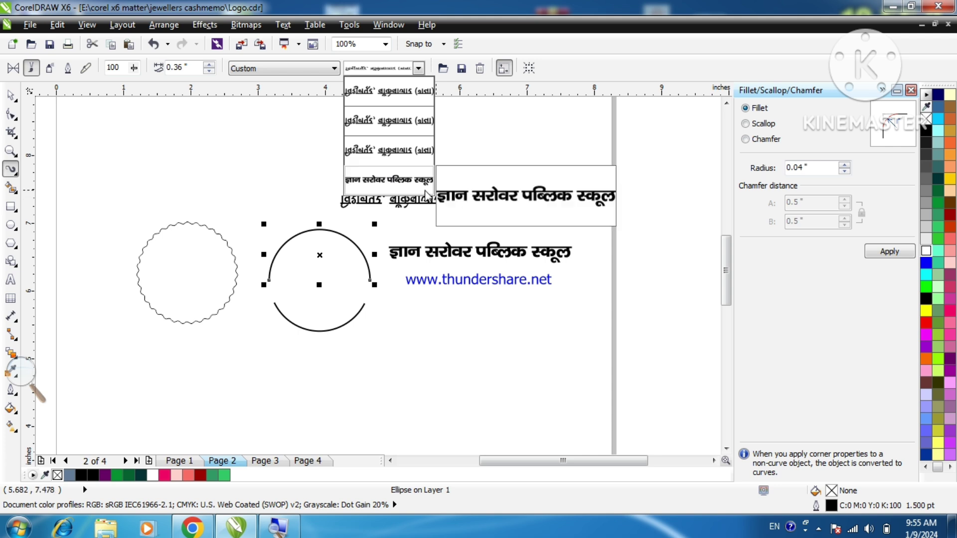
left_click(402, 189)
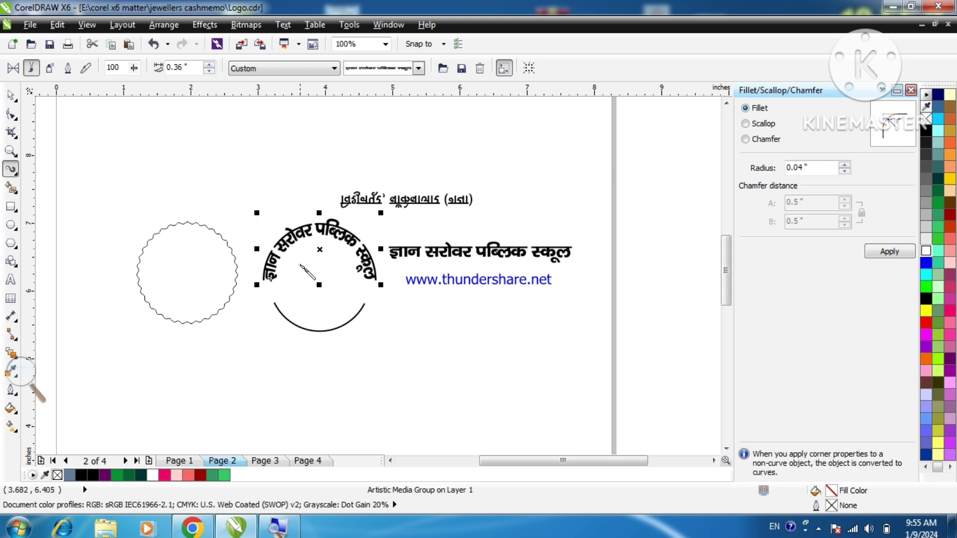
scroll(297, 255, "up", 3)
type("0.288")
key("Return")
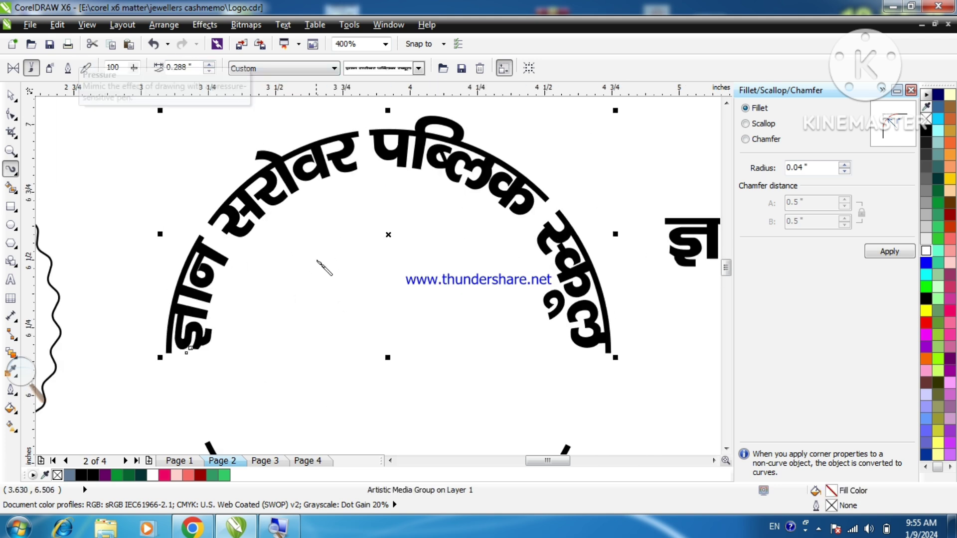
- Move the mirrored address line below the lower arc
left_click(11, 96)
scroll(316, 207, "down", 1)
left_click_drag(504, 122, 408, 414)
- Apply the custom address brush to the lower arc and set its stroke width to 0.3 inch
left_click(409, 363)
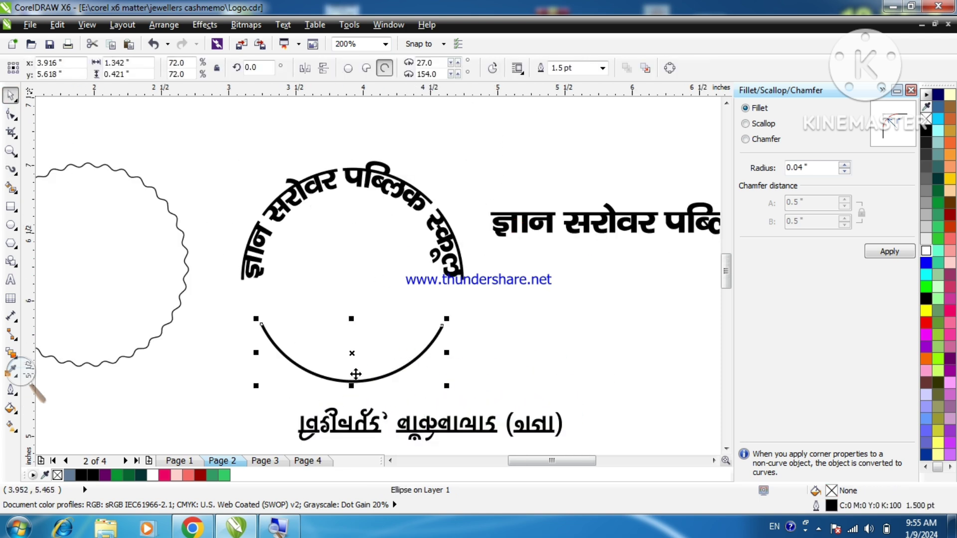
key("space")
left_click(418, 68)
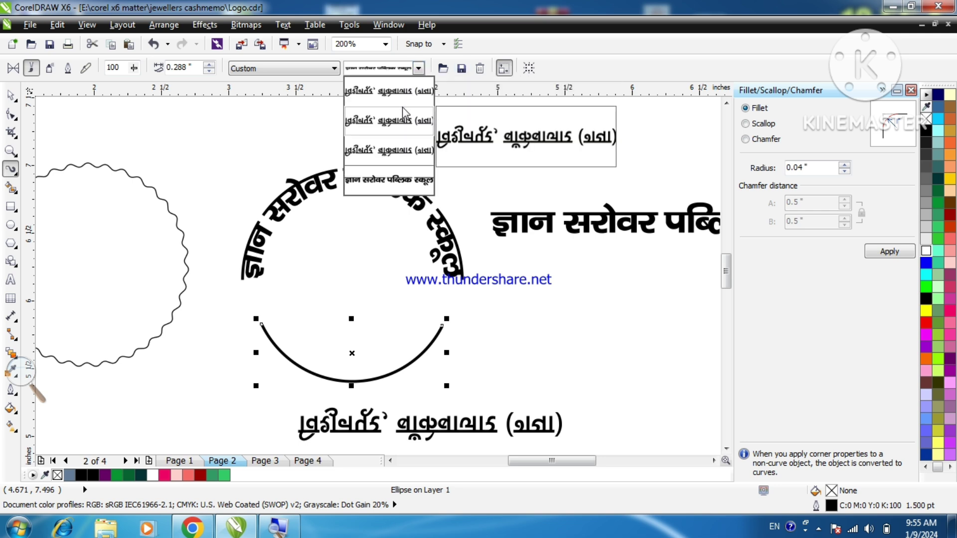
left_click(401, 92)
double_click(198, 67)
type("0")
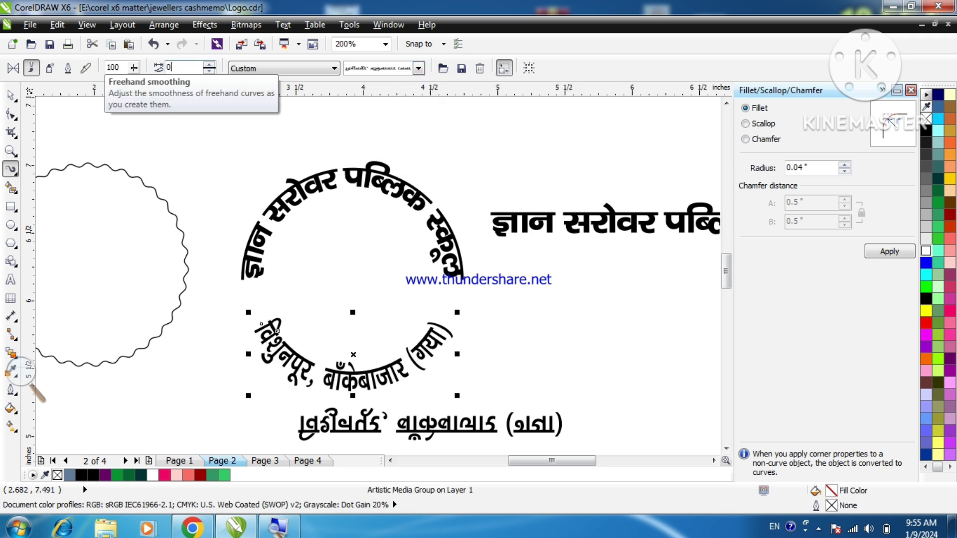
type(".3")
key("Return")
left_click(11, 95)
left_click(239, 145)
- Delete the leftover mirrored address line and the straight school name curve
scroll(317, 156, "down", 1)
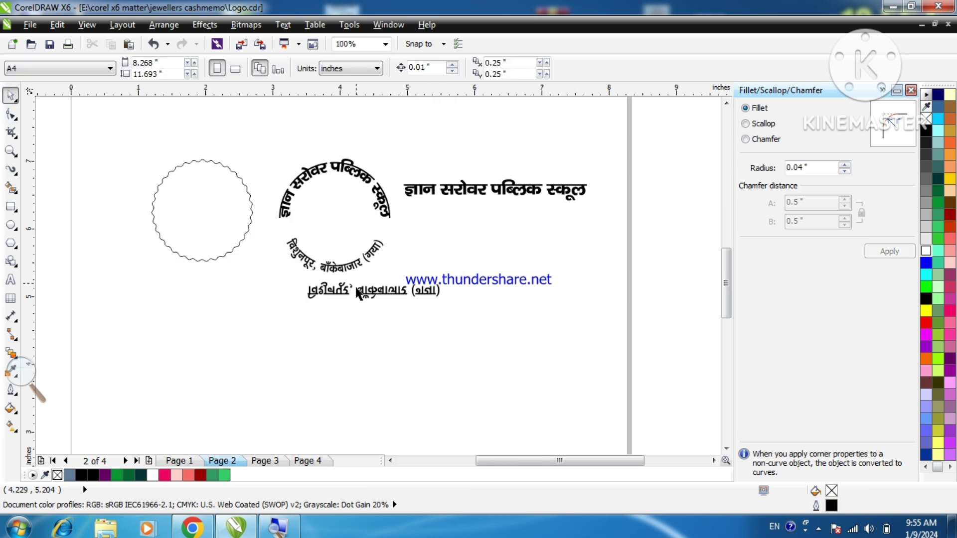
left_click(359, 291)
scroll(370, 282, "up", 2)
right_click(373, 294)
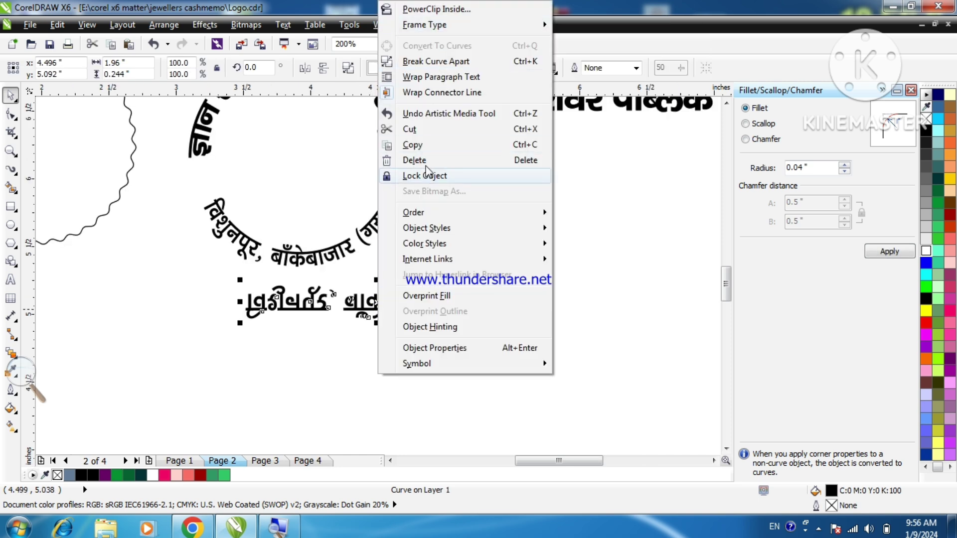
left_click(409, 158)
right_click(502, 110)
left_click(521, 262)
scroll(316, 321, "down", 2)
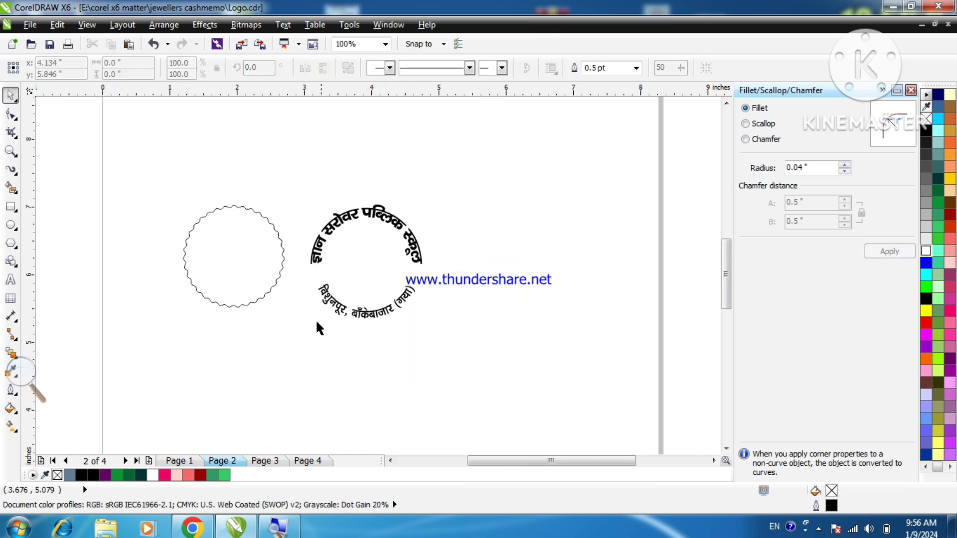
- Try placing the wavy circle over the curved texts
scroll(316, 319, "up", 2)
left_click(332, 166)
left_click(335, 308)
left_click(158, 226)
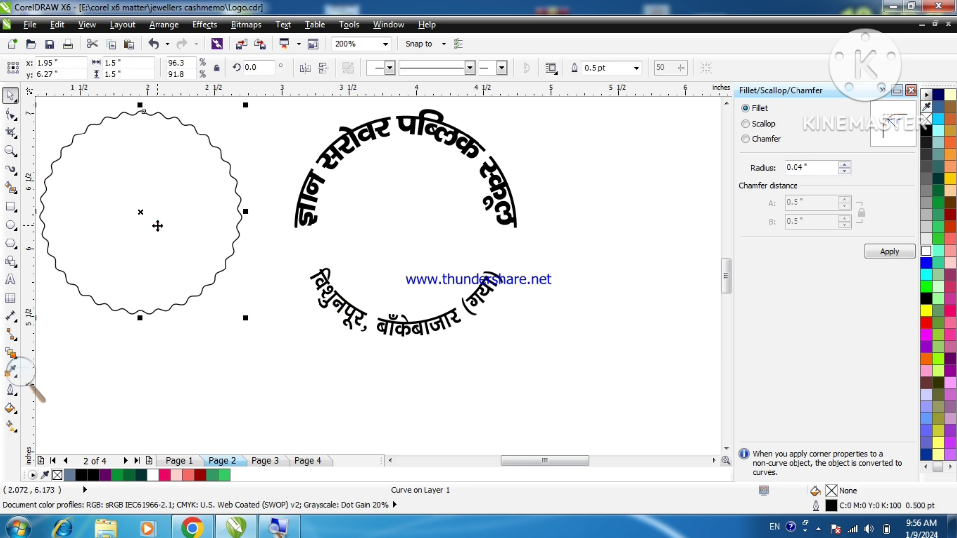
left_click_drag(194, 251, 487, 308)
left_click_drag(389, 231, 52, 154)
- Group the two curved texts and center both the group and the wavy circle on the page
scroll(293, 270, "down", 1)
mouse_move(269, 158)
left_mouse_down()
mouse_move(313, 265)
mouse_move(511, 333)
left_mouse_up()
scroll(347, 234, "up", 2)
scroll(344, 235, "down", 2)
scroll(338, 241, "down", 1)
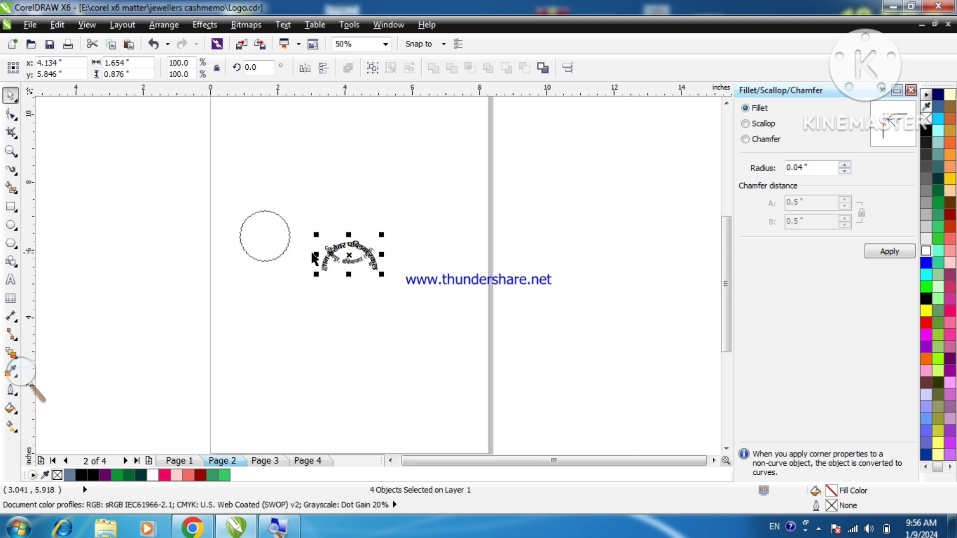
key("ctrl+g")
left_click(248, 216)
key("p")
key("F4")
left_click(378, 254)
left_click(348, 68)
left_click(300, 244)
left_click_drag(461, 173, 363, 195)
key("ctrl+z")
- Enlarge the wavy circle about its center to about 1.93 inches wide, enclosing the curved texts
left_click(524, 314)
left_click_drag(537, 434, 582, 441)
left_click(441, 363)
scroll(441, 364, "down", 1)
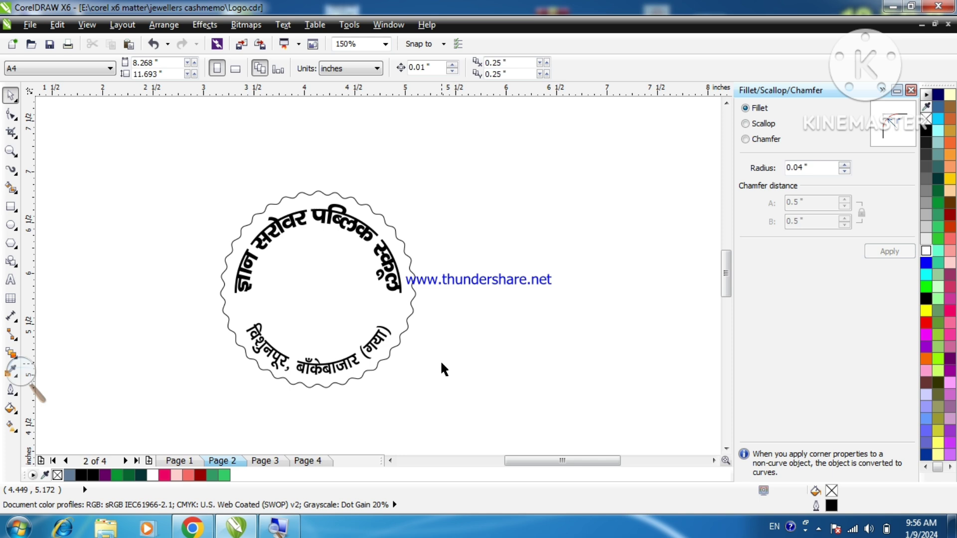
- Add a concentric copy of the wavy circle inside the border, scaled down to about 1.82 inches wide
scroll(244, 281, "up", 1)
left_click(308, 163)
scroll(354, 196, "down", 1)
left_click(417, 275)
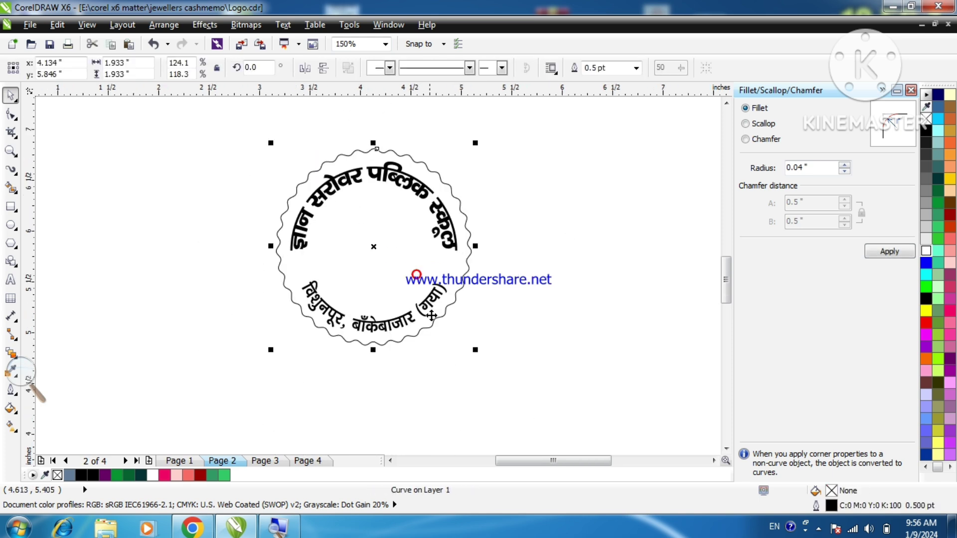
left_click_drag(477, 353, 472, 359)
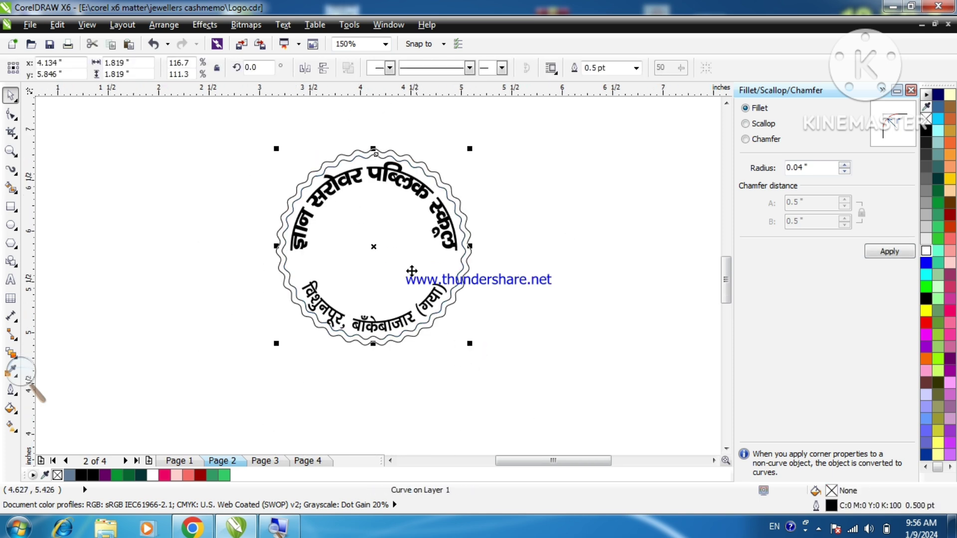
- Delete the inner wavy copy and draw a plain circle 1.7 inches wide and high inside the wavy border
key("Delete")
left_click(10, 225)
left_click_drag(274, 154, 472, 355)
key("space")
type("1.7")
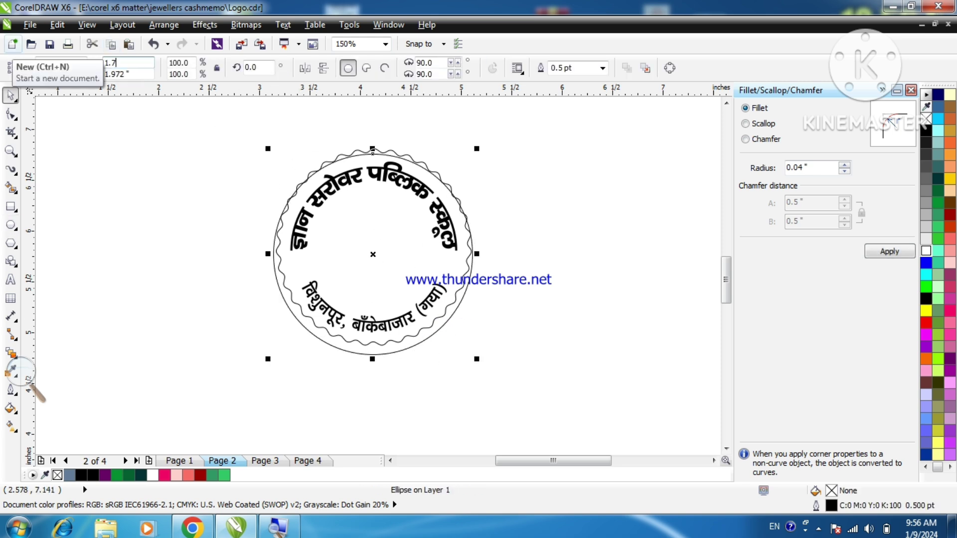
key("Tab")
type("1.7")
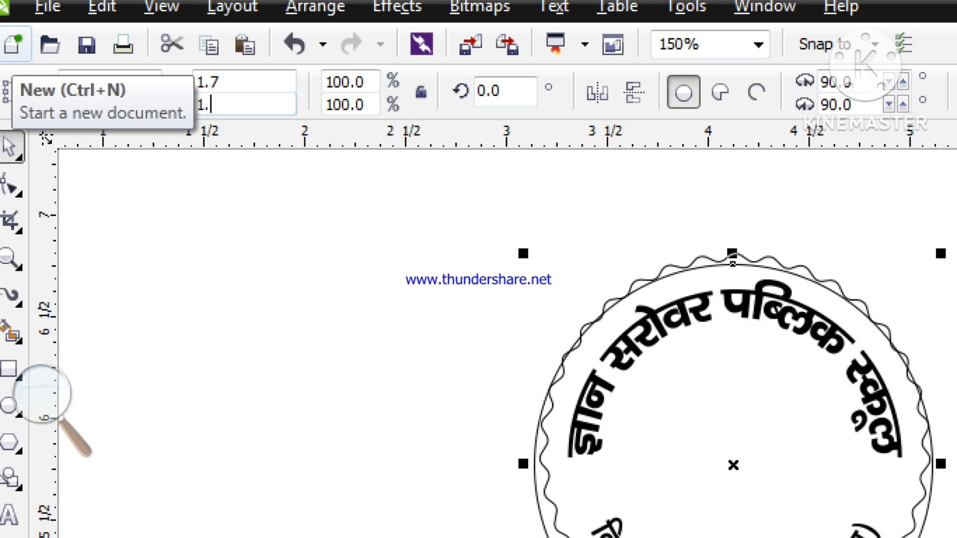
key("Return")
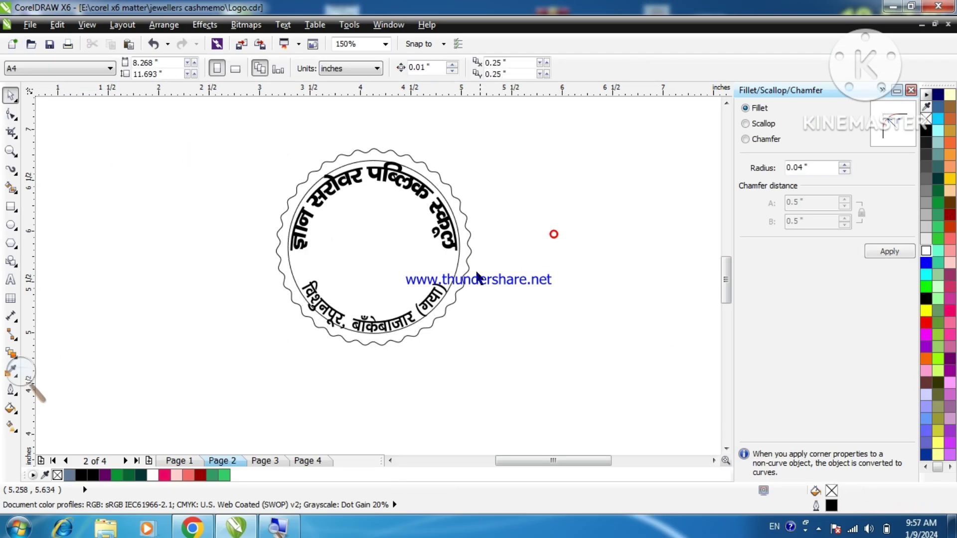
- Enlarge the plain circle about its center to about 1.8 inches wide, close to the wavy border
scroll(424, 328, "up", 4)
left_click_drag(569, 370, 609, 412)
scroll(508, 367, "down", 2)
scroll(513, 366, "up", 2)
scroll(486, 420, "down", 4)
scroll(363, 406, "up", 2)
scroll(445, 411, "down", 1)
scroll(512, 416, "up", 1)
left_click_drag(541, 404, 540, 412)
scroll(459, 400, "down", 1)
left_click(527, 358)
scroll(360, 232, "up", 1)
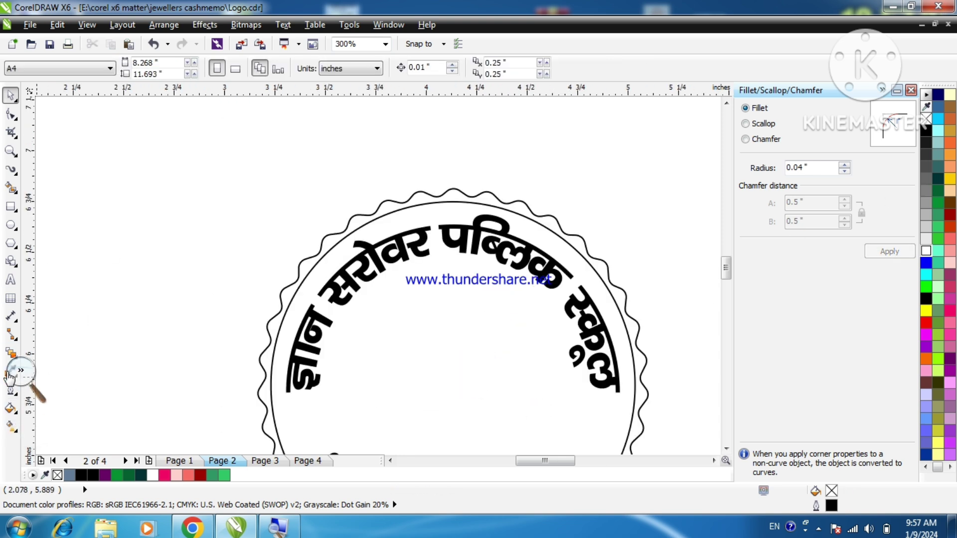
- Smart Fill the band between the wavy border and the circle with blue-gray (C40 M20 Y0 K40) and remove its outline
left_click(11, 189)
left_click(357, 214)
left_click(10, 95)
left_click(77, 135)
left_click(532, 225)
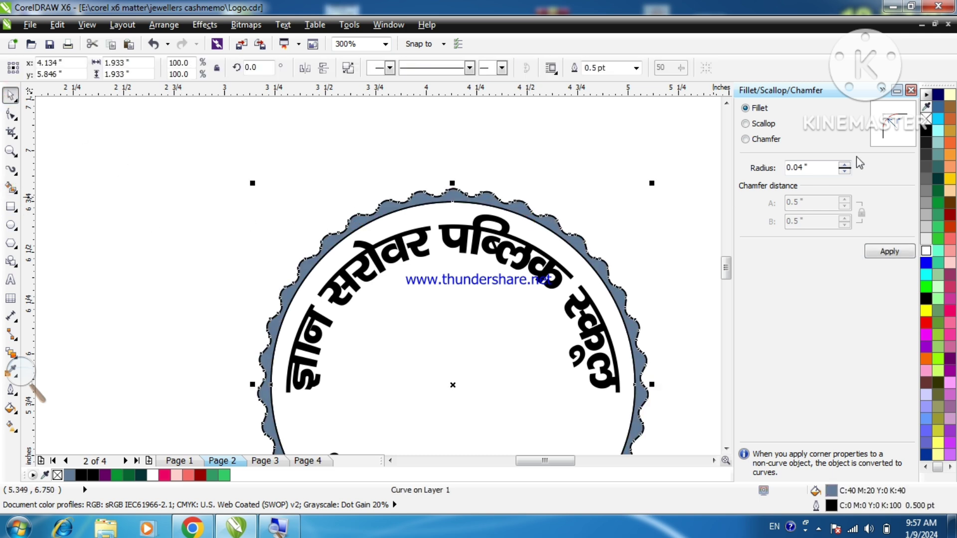
right_click(926, 120)
- Delete the leftover unfilled wavy curve and center the blue-gray ring on the page
scroll(451, 190, "up", 3)
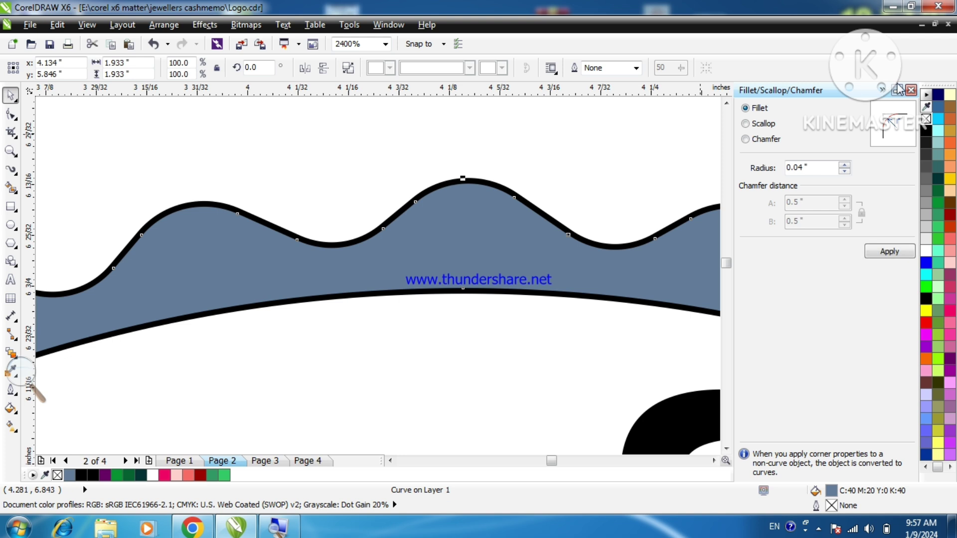
scroll(362, 144, "down", 2)
left_click(395, 160)
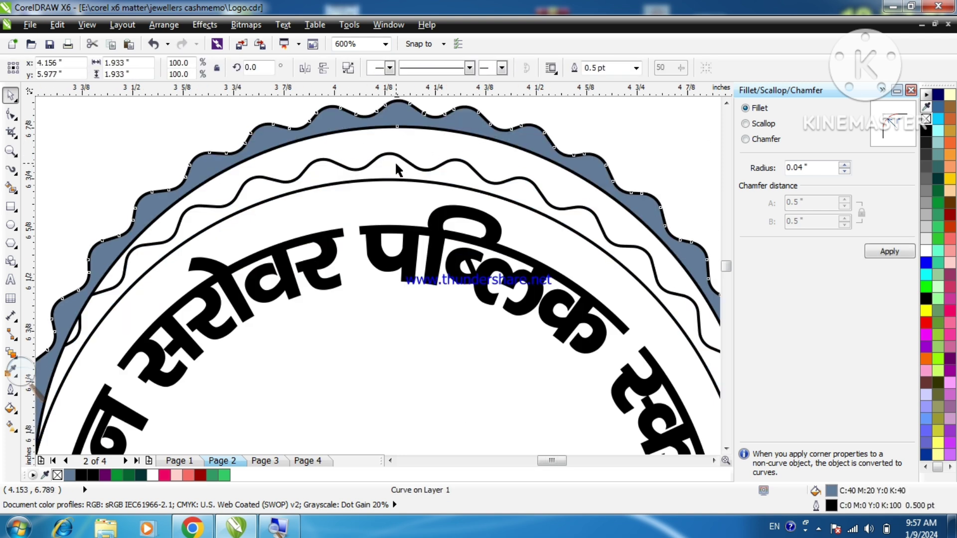
key("Delete")
left_click(399, 180)
scroll(385, 146, "down", 1)
left_click(385, 137)
key("p")
- Clear the remaining outline around the blue-gray wavy ring
left_click(206, 202)
left_click(356, 156)
right_click(926, 120)
- Give the plain circle inside the ring a dark teal (#003333) outline 1.0 pt wide
left_click(449, 175)
scroll(425, 186, "down", 1)
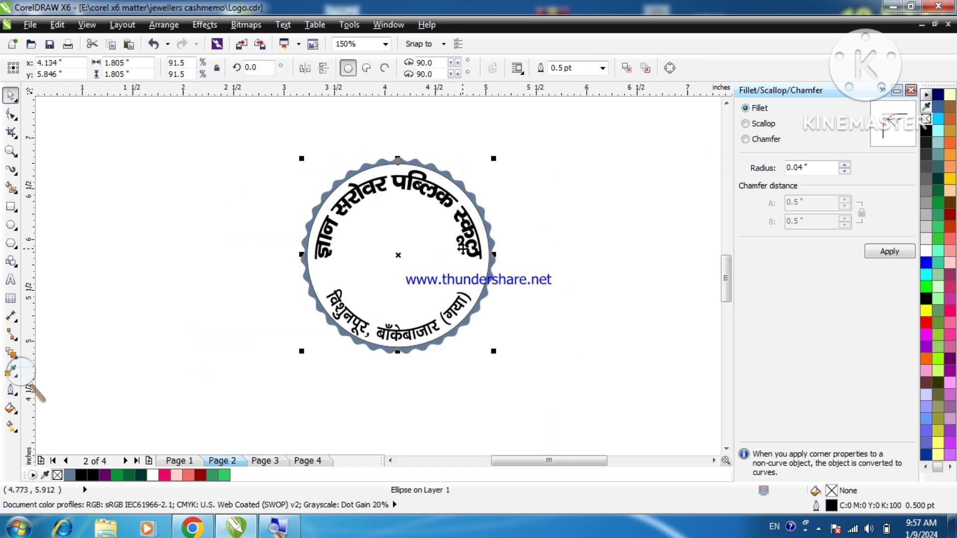
scroll(519, 203, "up", 1)
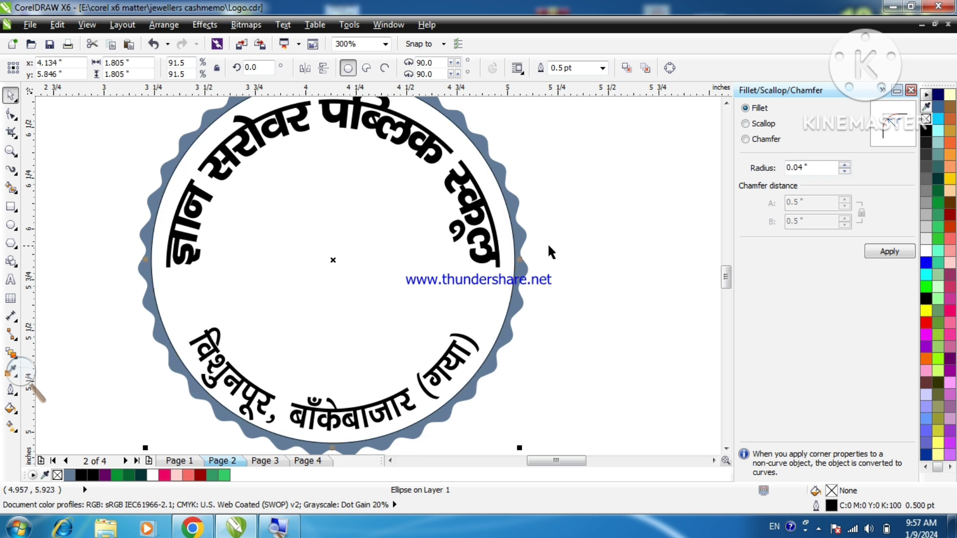
right_click(934, 182)
type("10")
key("Return")
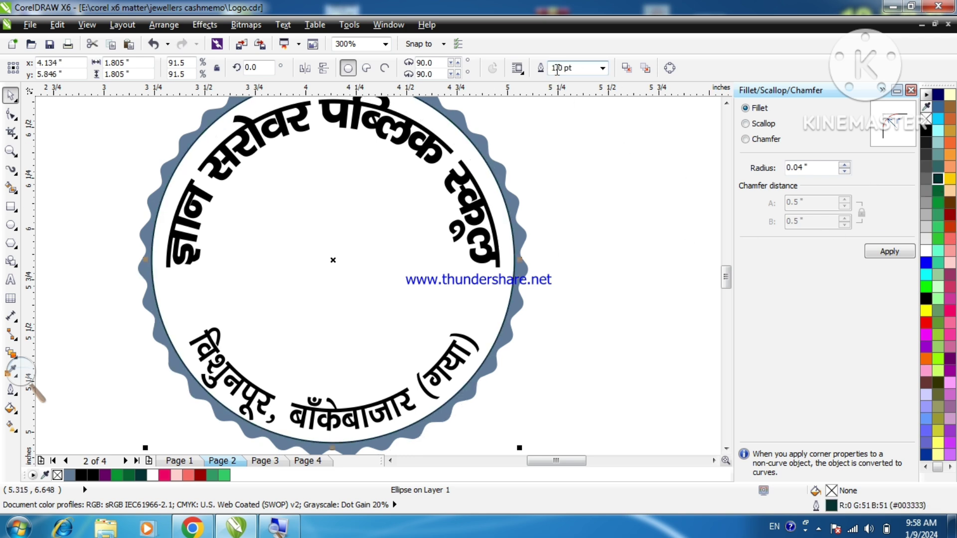
- Add a concentric copy of the circle inside the curved texts, about 1.16 inches wide, with a 1.58 pt outline
type("1.5")
key("Return")
left_click_drag(519, 448, 446, 373)
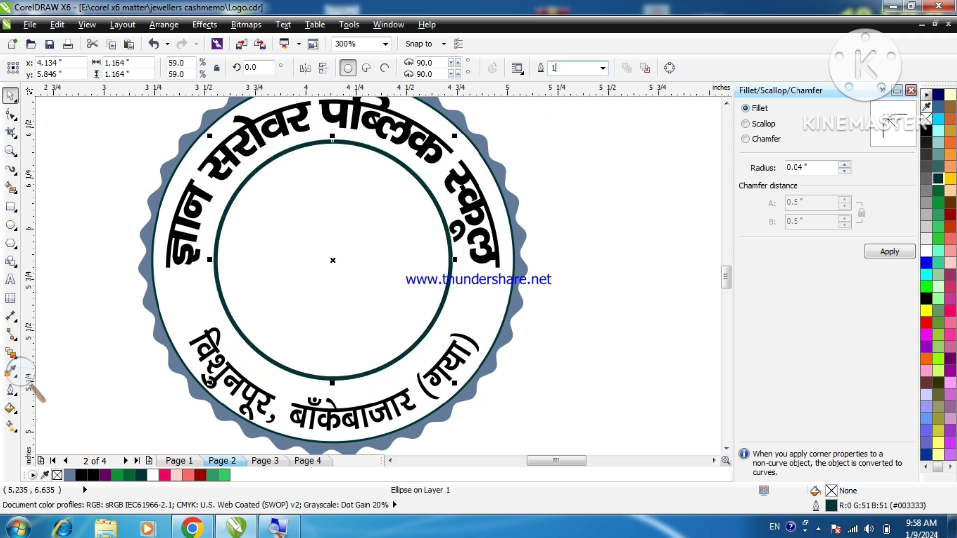
type("1.58")
key("Return")
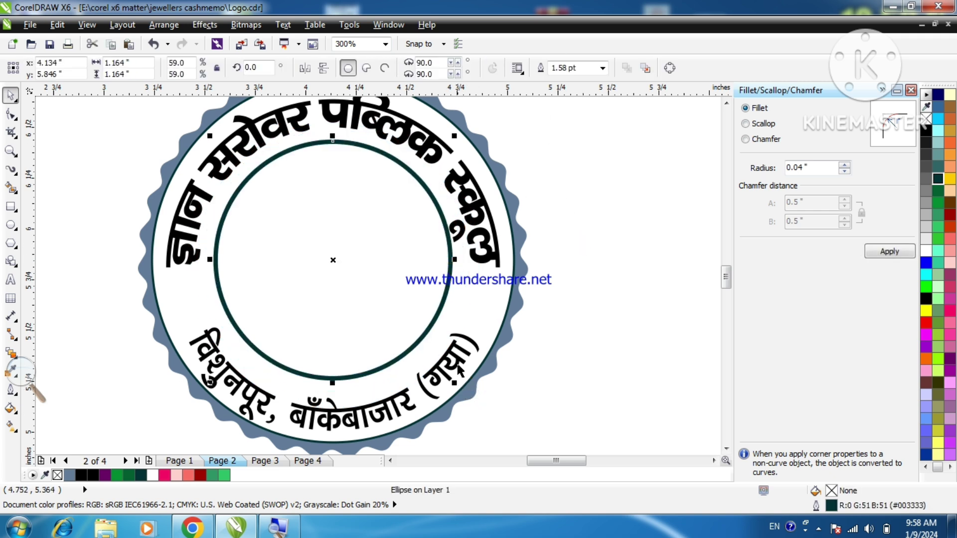
left_click_drag(454, 383, 452, 380)
left_click(488, 368)
- Draw a six-sided polygon about 0.15 inches across in the gap before the lower curved text
left_click(11, 244)
scroll(163, 295, "up", 1)
mouse_move(186, 281)
left_mouse_down()
mouse_move(204, 313)
mouse_move(254, 343)
left_mouse_up()
key("space")
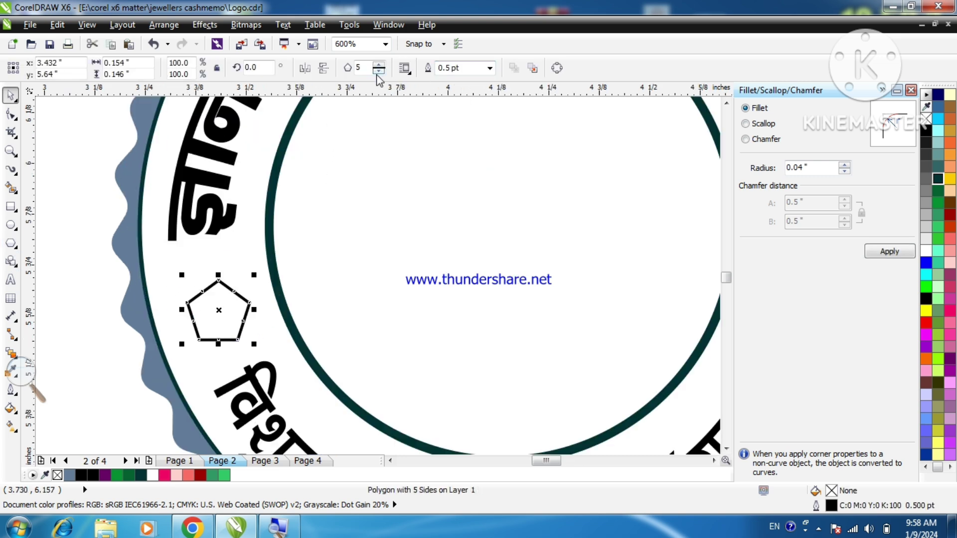
type("6")
key("Return")
- Reshape the hexagon into a six-pointed star by pulling its side nodes inward
scroll(185, 334, "up", 2)
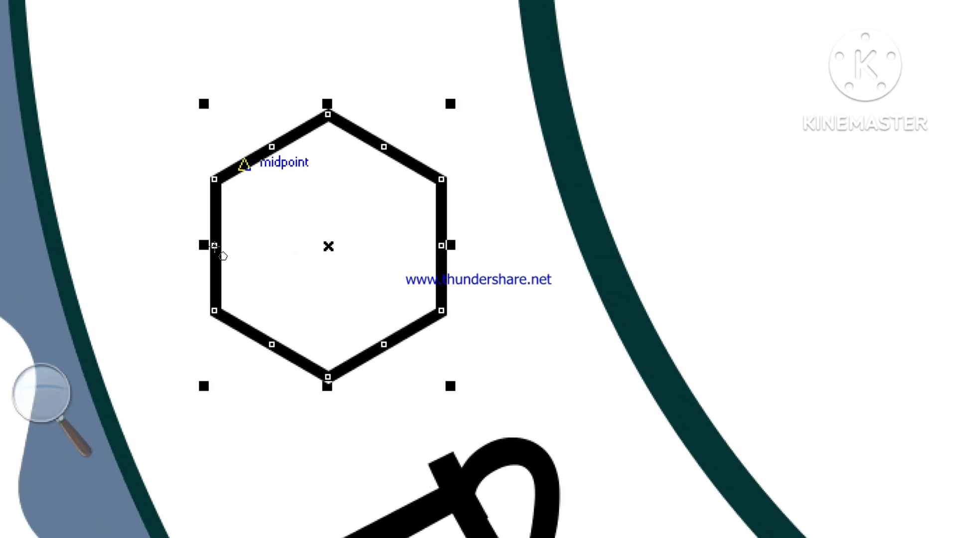
key("F10")
left_click_drag(231, 232, 240, 249)
scroll(180, 273, "down", 2)
key("space")
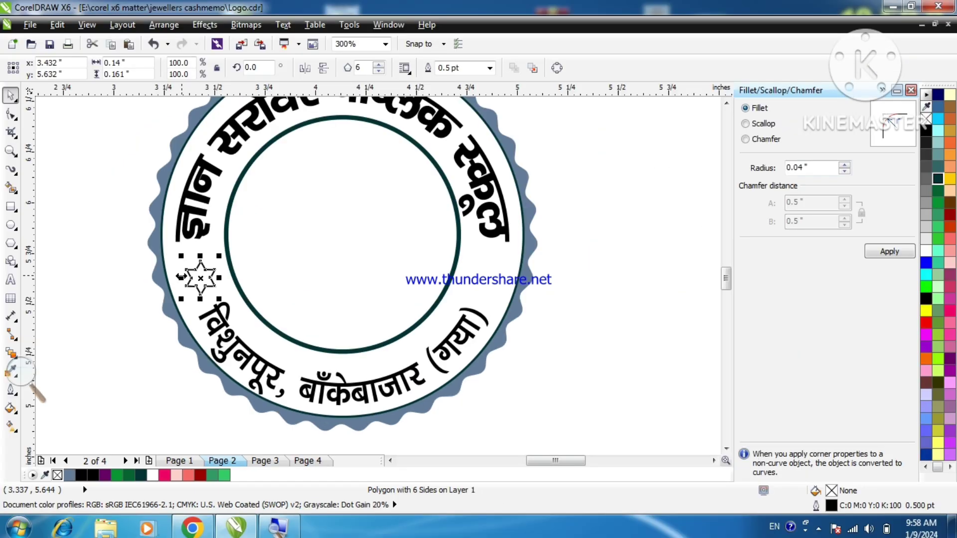
- Color the star's fill and outline dark teal (#003333) and shift it slightly to sit between the two texts
left_click(938, 180)
right_click(938, 179)
left_click_drag(199, 277, 198, 272)
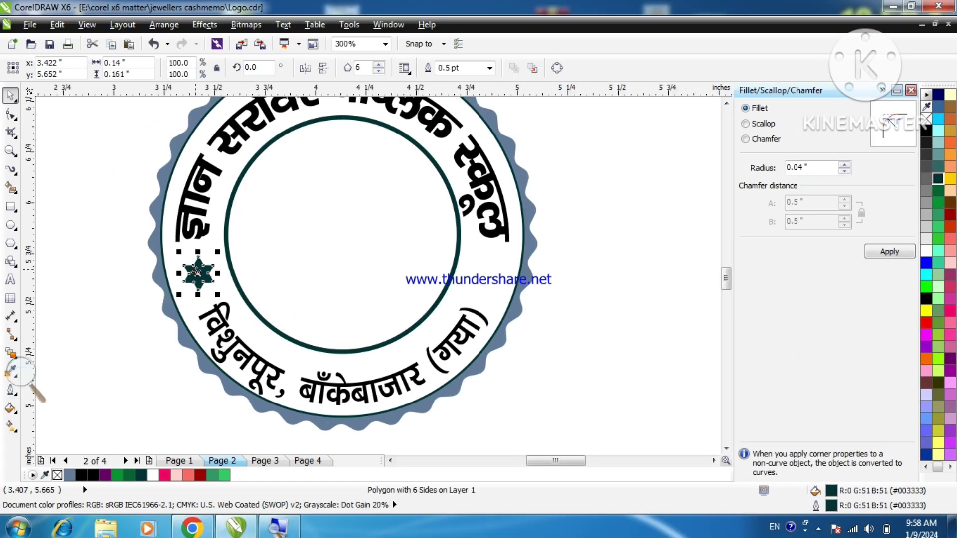
- Place a copy of the star in the matching gap between the texts on the opposite side of the logo
right_click(201, 279)
left_click(243, 146)
right_click(596, 189)
left_click(638, 280)
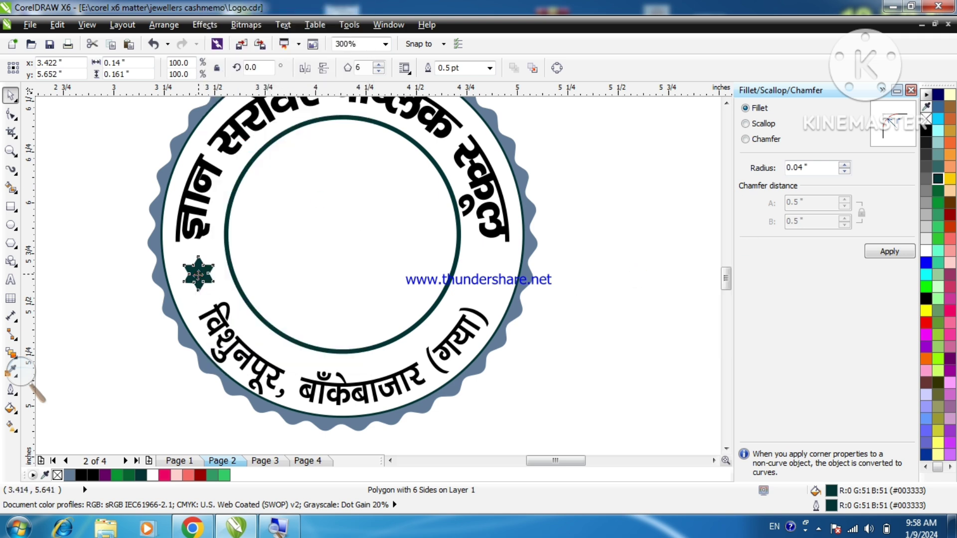
left_click_drag(489, 282, 488, 284)
left_click_drag(185, 263, 115, 241)
left_click(647, 291)
left_click(488, 273)
key("Left")
left_click(537, 210)
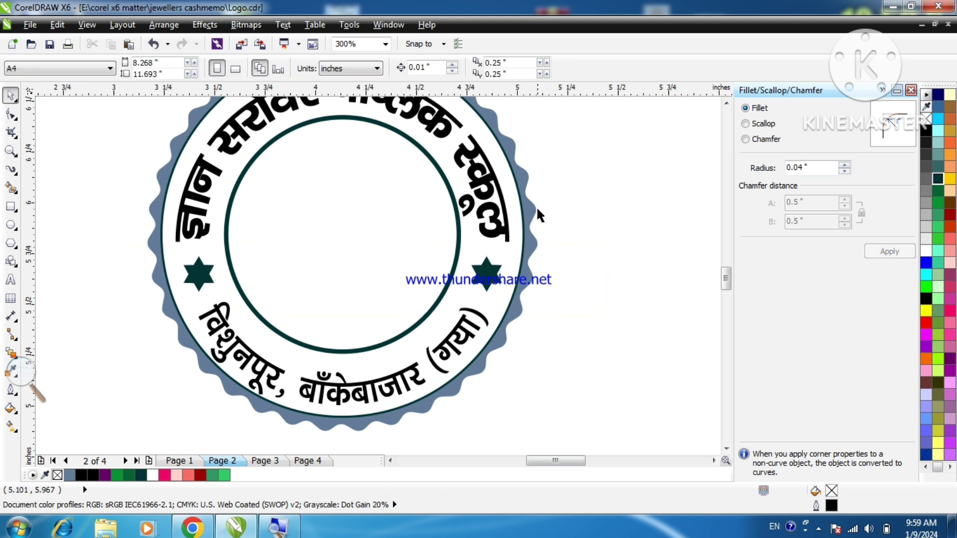
- Import the open-book picture bookl from the book clipart folder and place it over the logo
key("F3")
key("F2")
left_click_drag(239, 137, 427, 354)
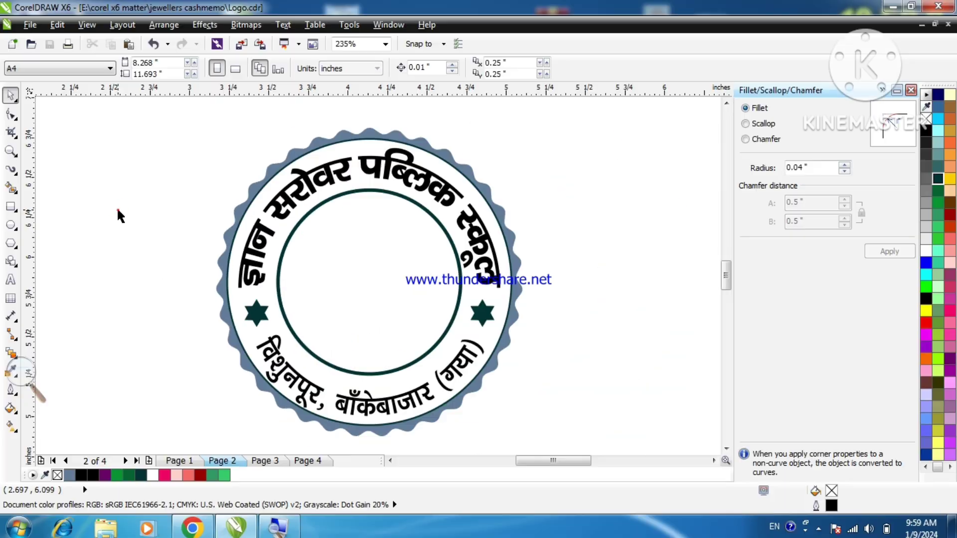
key("ctrl+i")
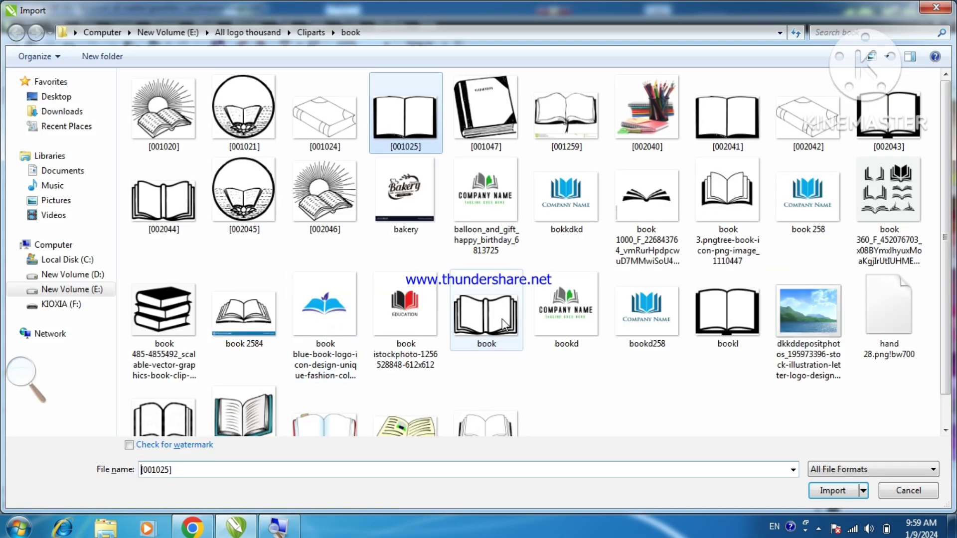
left_click(255, 317)
left_click(739, 317)
left_click(829, 491)
left_click(367, 233)
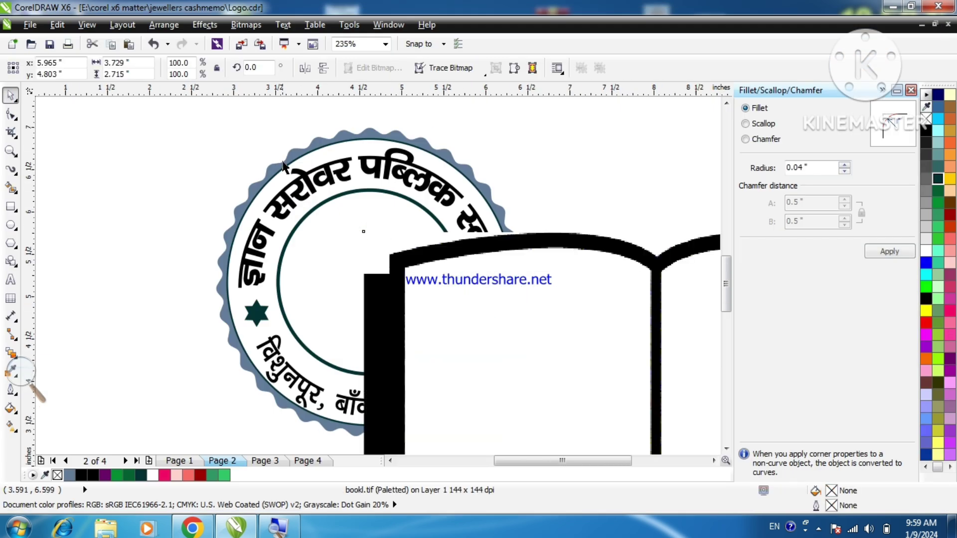
- Shrink the book picture to about 0.77 by 0.56 inches and move it into the upper part of the inner circle
key("F3")
left_click(521, 381)
left_click(519, 369)
left_click_drag(527, 384, 417, 303)
left_click_drag(325, 231, 302, 133)
scroll(301, 133, "up", 1)
left_click_drag(480, 279, 449, 255)
left_click_drag(397, 201, 254, 232)
scroll(390, 248, "down", 1)
scroll(235, 228, "up", 2)
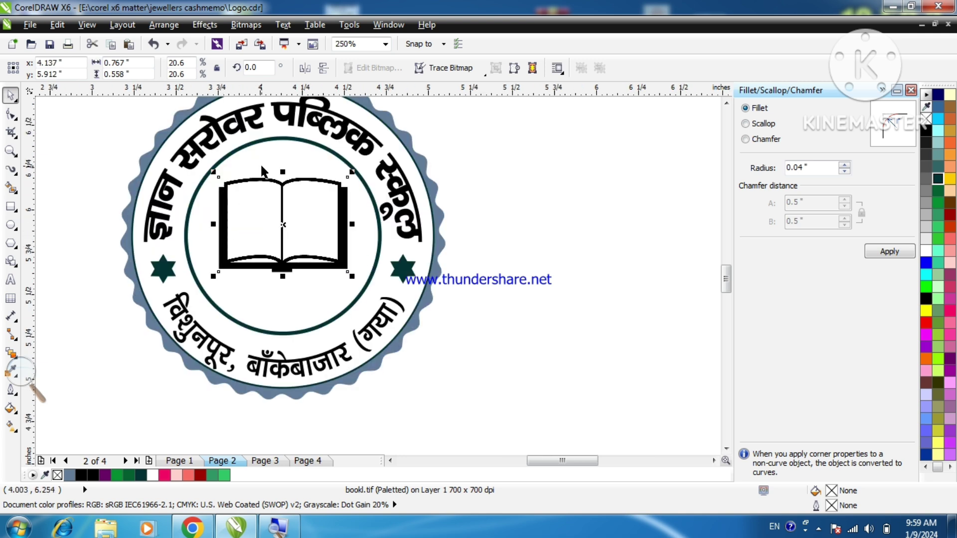
- Add the text "Sin- 1991" below the book in bold italic Arial, scaled down to about 15.4 pt
key("Escape")
left_click(10, 280)
left_click(89, 372)
type("Sin")
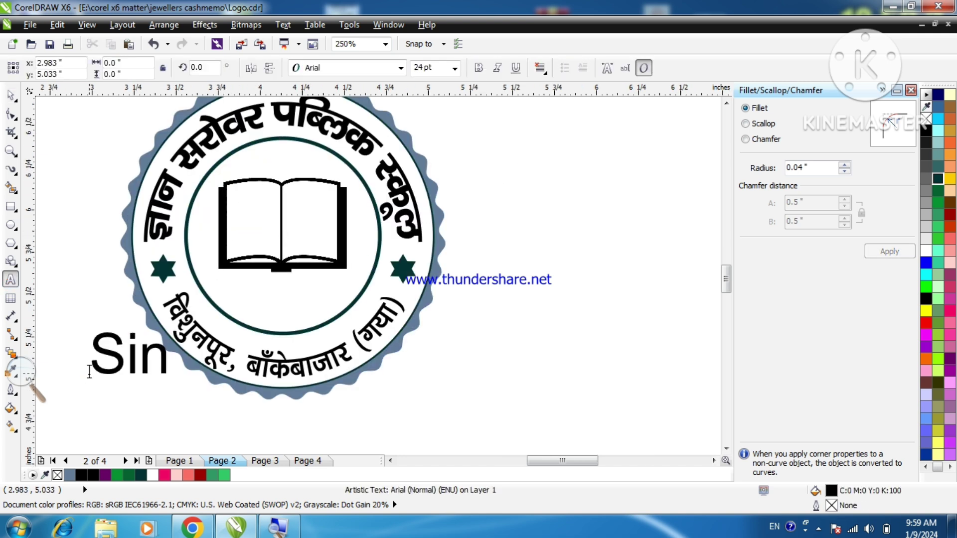
type("-4991")
key("ctrl+space")
left_click_drag(86, 378, 235, 299)
left_click(479, 69)
left_click(498, 68)
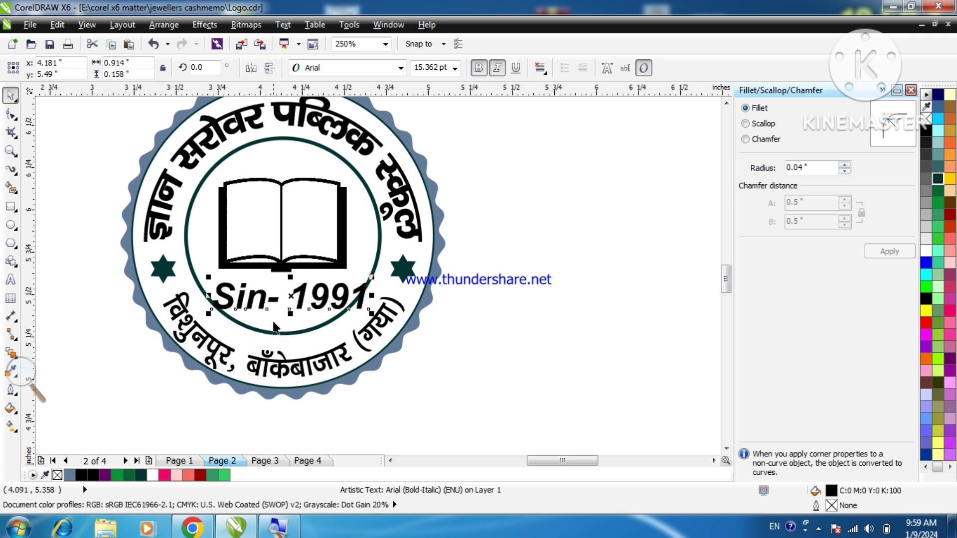
- Shrink the "Sin- 1991" text to fit the inner circle and center it horizontally just beneath the book
scroll(273, 323, "up", 1)
left_click_drag(465, 304, 419, 305)
left_click(319, 209, "shift")
key("c")
left_click(471, 332)
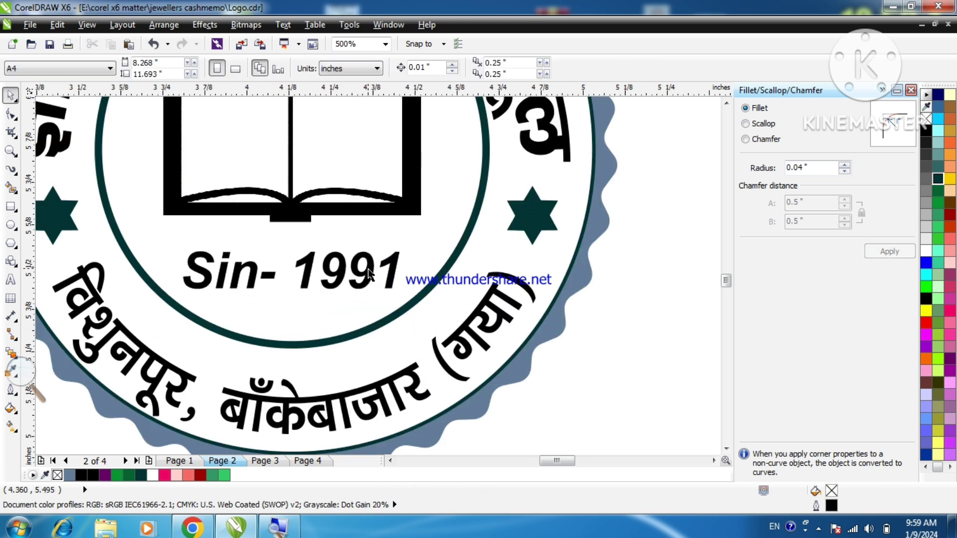
left_click_drag(367, 283, 368, 273)
- Sample the star's dark teal with the Color Eyedropper and apply it to the "Sin- 1991" text
left_click(10, 377)
left_click_drag(40, 363, 672, 439)
left_click(10, 372)
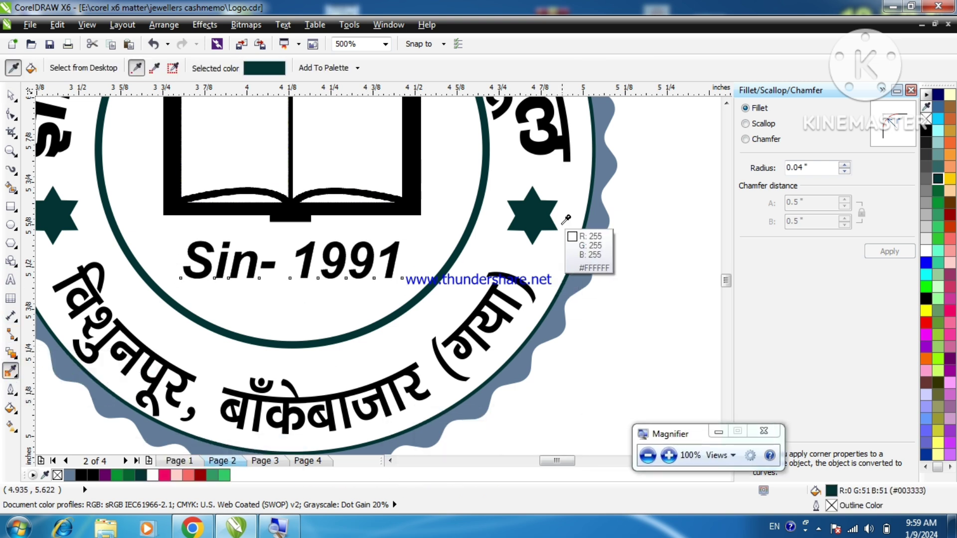
left_click(541, 220)
scroll(372, 256, "up", 3)
left_click(335, 294)
scroll(336, 294, "down", 4)
key("space")
- Try to recolor the book bitmap with dark teal (#003333)
left_click(267, 277)
left_click(323, 225)
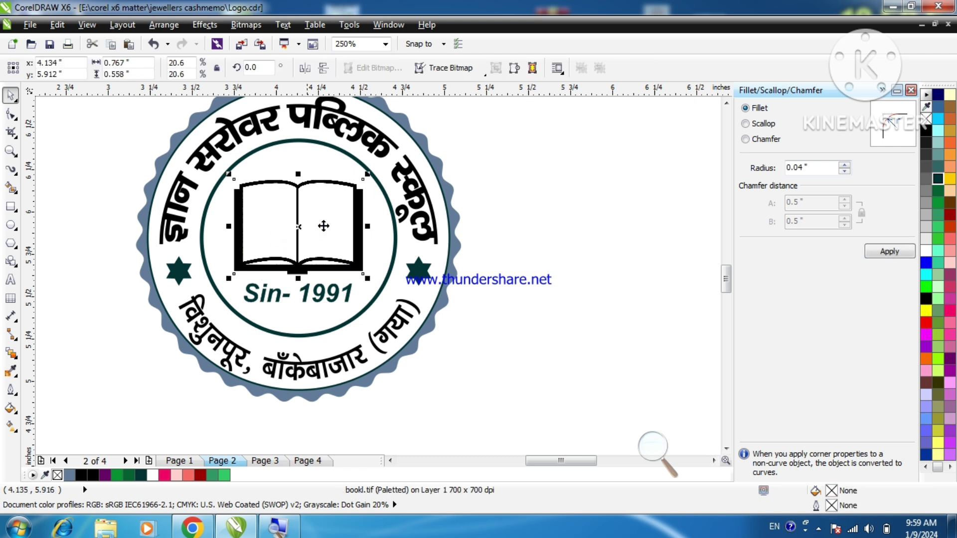
double_click(940, 183)
left_click(541, 419)
scroll(274, 208, "up", 1)
scroll(180, 213, "down", 1)
- Copy the book bitmap beside the logo and convert the copy to vectors with the Logo outline trace
left_click_drag(214, 216, 503, 207)
left_click(477, 68)
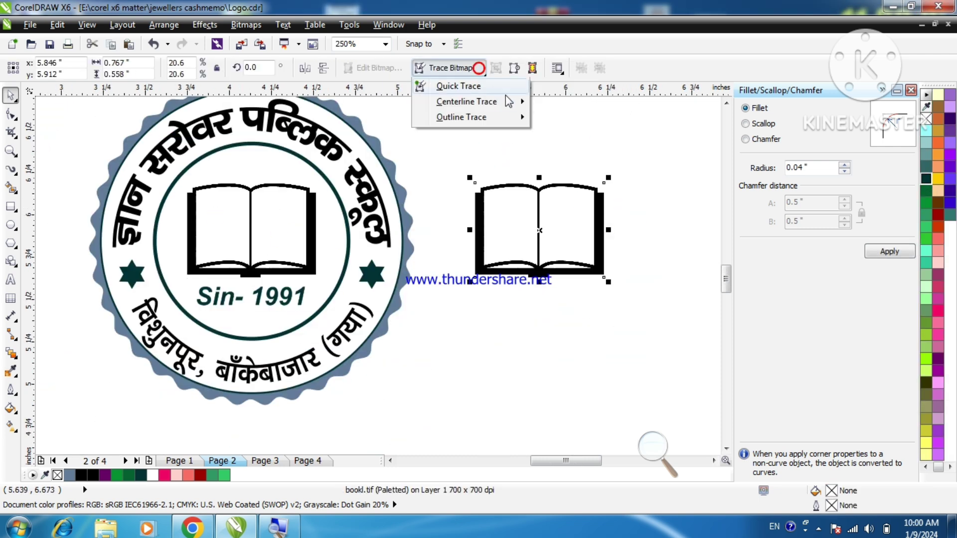
mouse_move(486, 123)
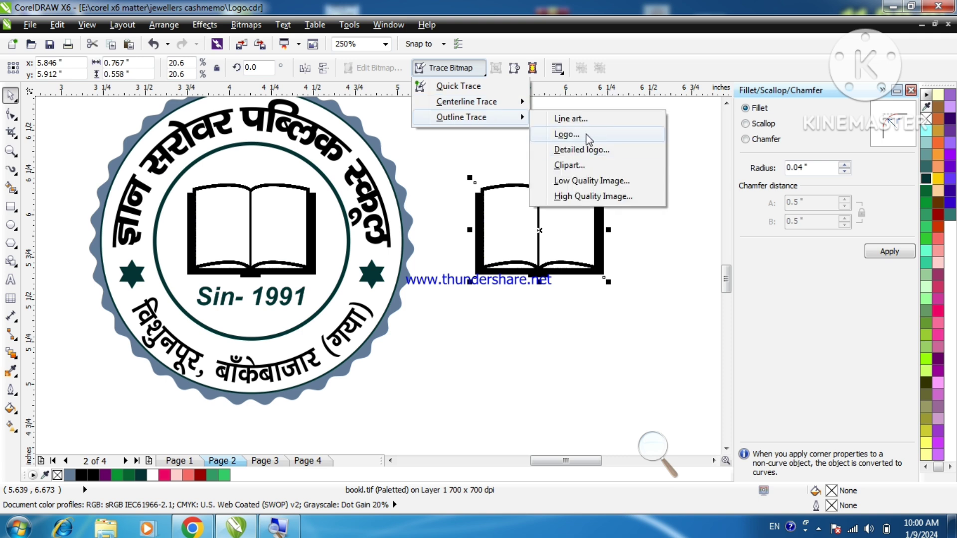
left_click(586, 135)
left_click(656, 489)
- Move the traced book off the bitmap copy and fill it with dark teal (#003333)
scroll(161, 283, "down", 1)
left_click_drag(304, 274, 326, 223)
scroll(368, 195, "up", 1)
left_click(927, 178)
left_click(495, 184)
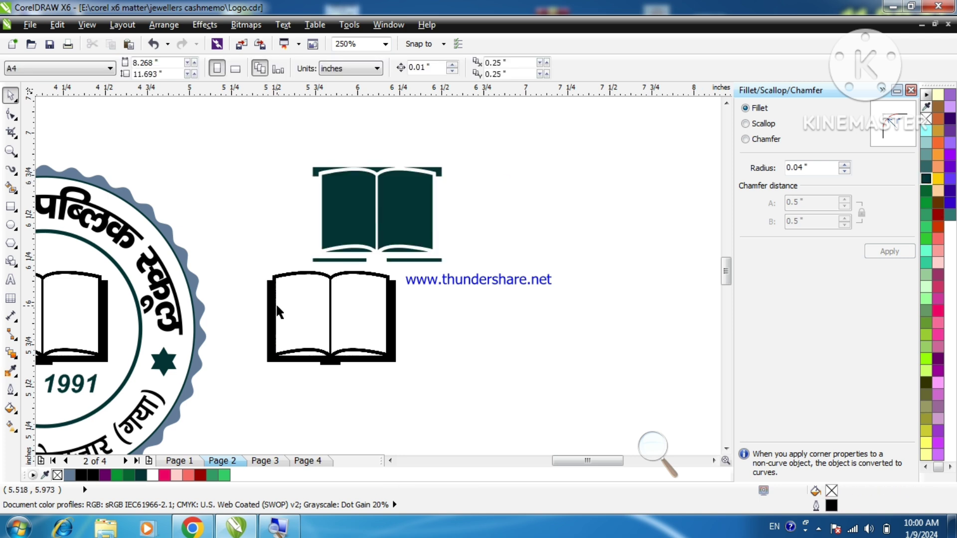
- Try deleting the black book bitmap beside the logo
left_click(276, 306)
key("Delete")
scroll(390, 178, "up", 1)
key("ctrl+z")
- Move the black book bitmap to just above the traced book
left_click_drag(301, 383, 628, 218)
scroll(627, 219, "down", 1)
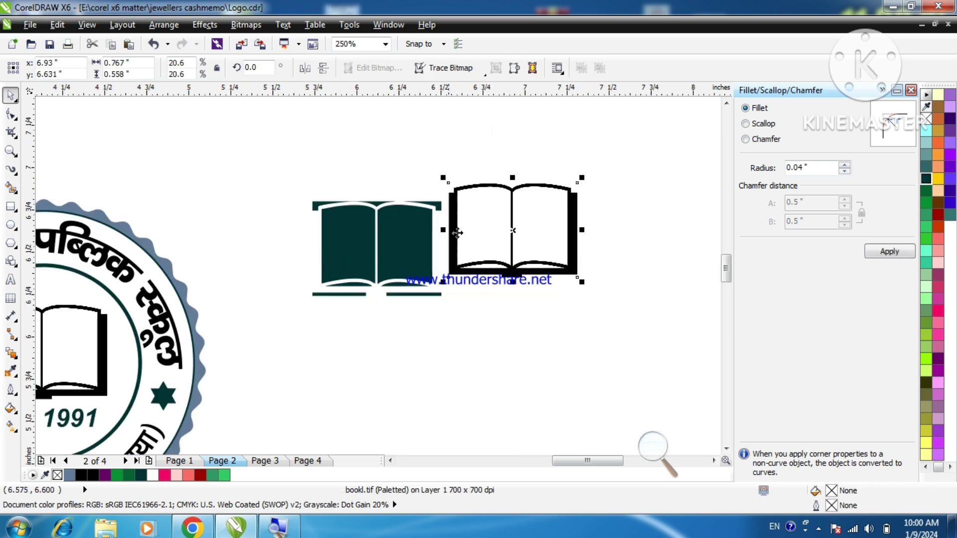
left_click_drag(493, 304, 347, 191)
- Ungroup the traced book and delete the cover strip above the pages and the two bars below them
left_click(315, 206)
scroll(315, 207, "up", 1)
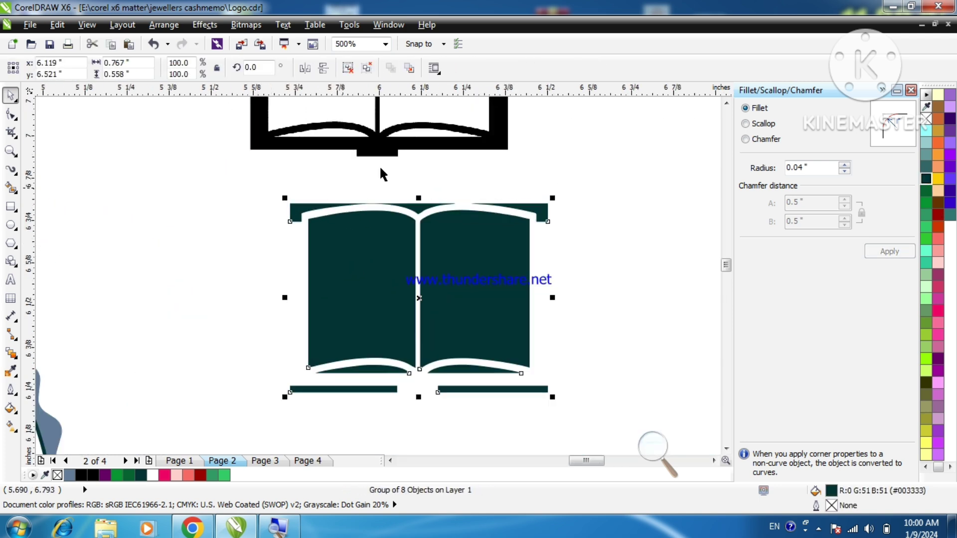
left_click(346, 68)
left_click(304, 211)
key("Delete")
left_click(515, 391)
left_click(363, 390, "shift")
key("Delete")
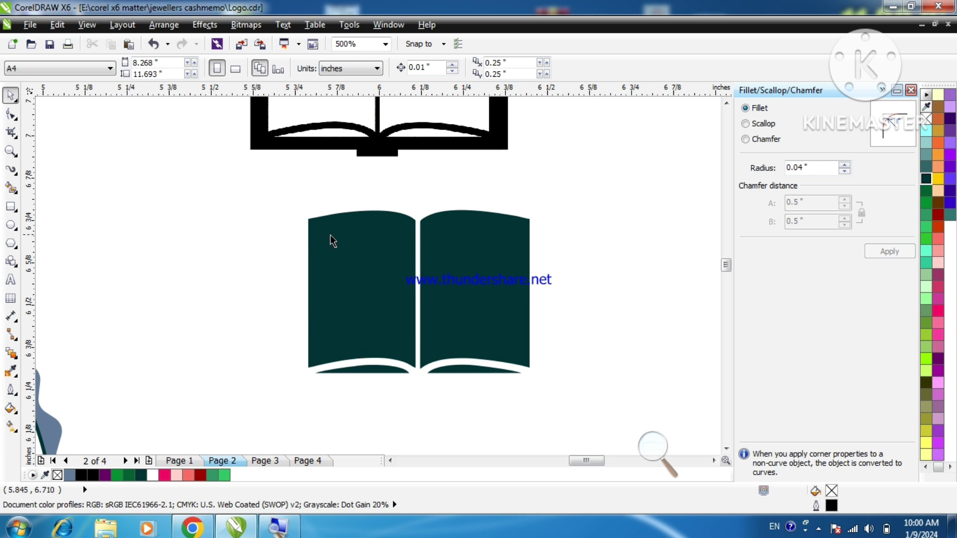
- Draw a rectangle about 0.71 by 0.46 inches around the traced pages and set its outline to 1.5 pt
left_click(10, 206)
left_click_drag(300, 225, 538, 381)
left_click(631, 67)
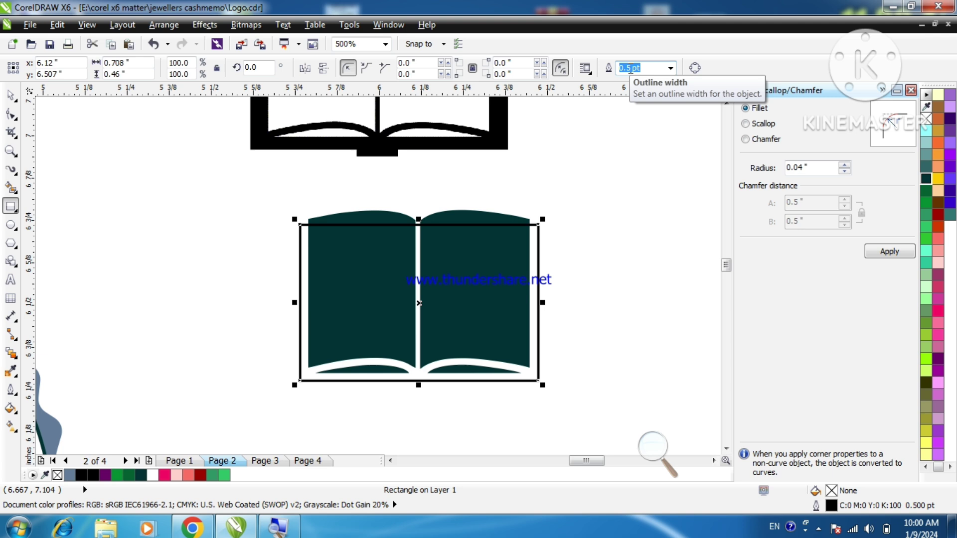
type("1.5")
key("Return")
key("space")
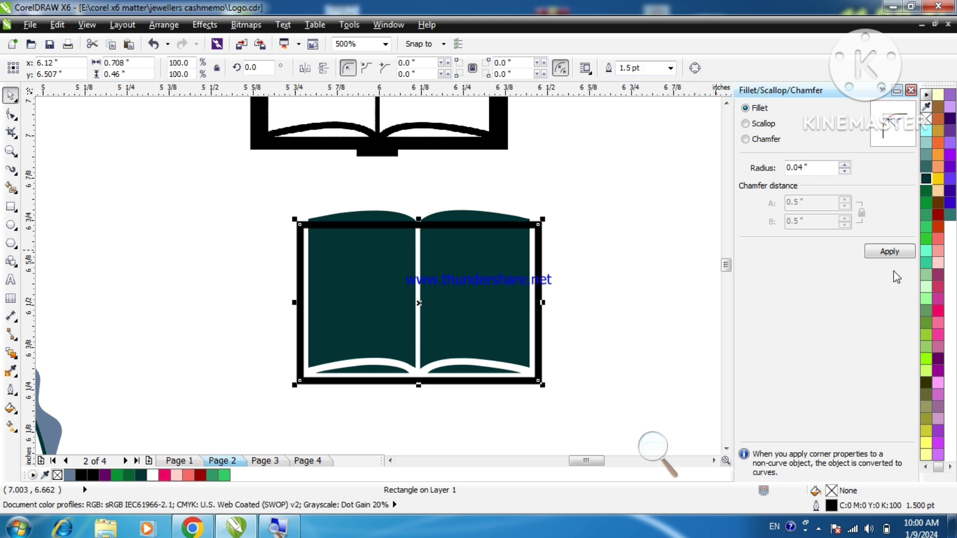
- Set the cover rectangle's outline to dark teal (#003333) and reduce its height to about 0.44 inches by lowering the upper edge
right_click(927, 180)
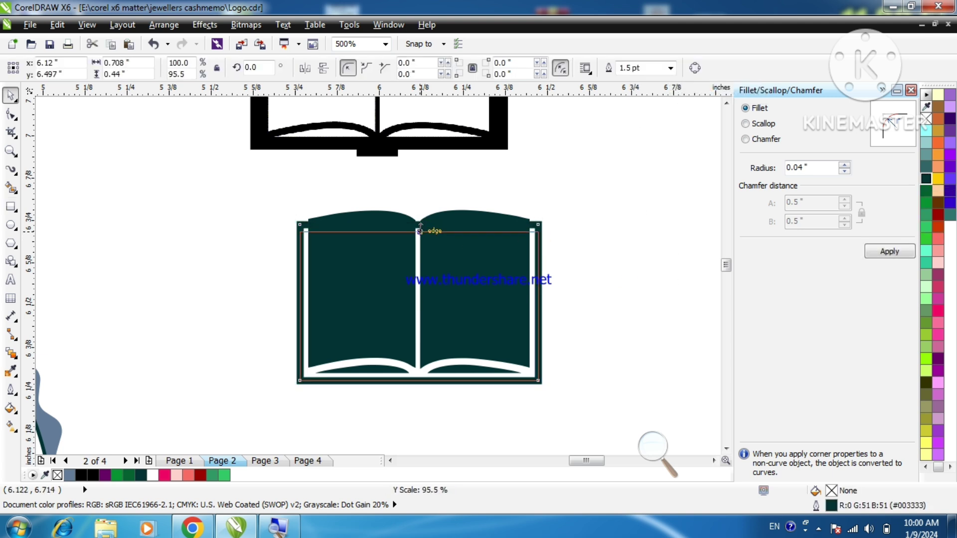
left_click(199, 354)
scroll(410, 386, "up", 1)
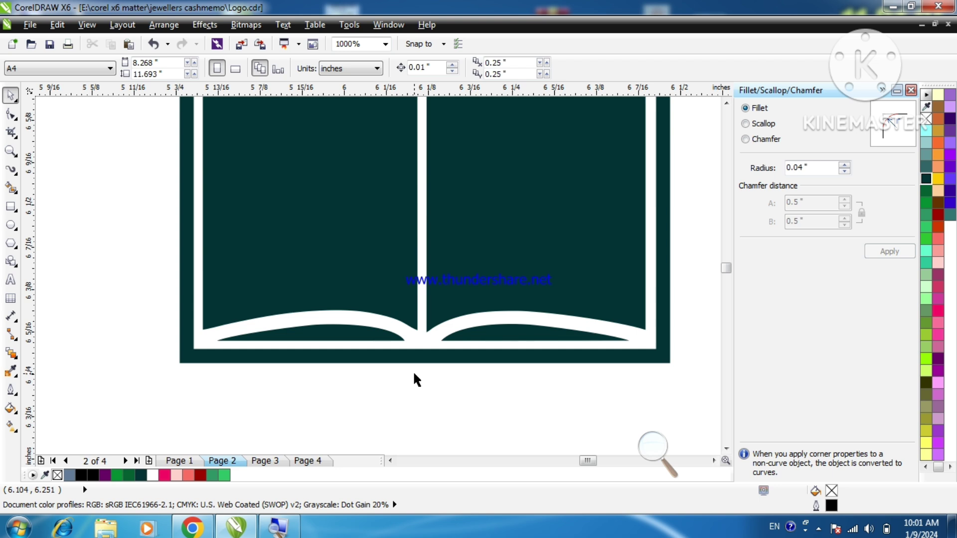
scroll(305, 321, "down", 1)
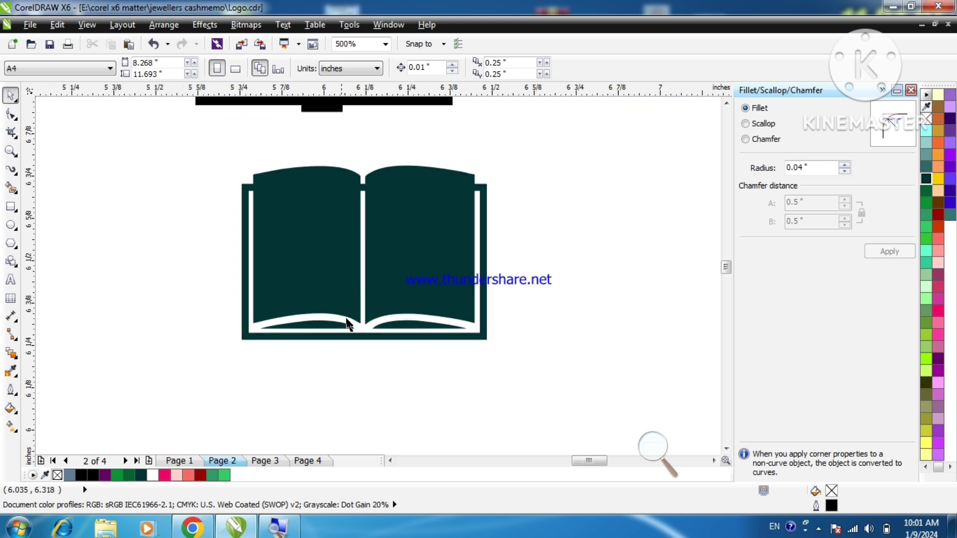
- Draw a rectangle about 0.14 by 0.07 inches at the spine's lower end, color its fill and outline dark teal, and nudge it downward
left_click(331, 256)
scroll(374, 322, "up", 1)
left_click_drag(307, 320, 405, 366)
key("space")
left_click(925, 178)
right_click(925, 179)
scroll(324, 390, "up", 1)
key("Down")
key("Down")
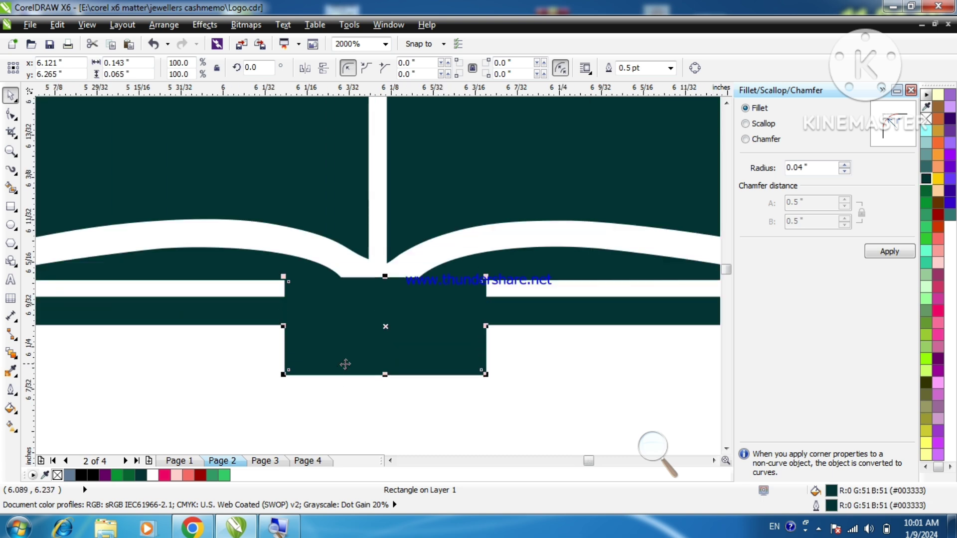
scroll(346, 363, "down", 1)
left_click(353, 402)
left_click(358, 366)
scroll(359, 369, "up", 1)
scroll(376, 374, "down", 2)
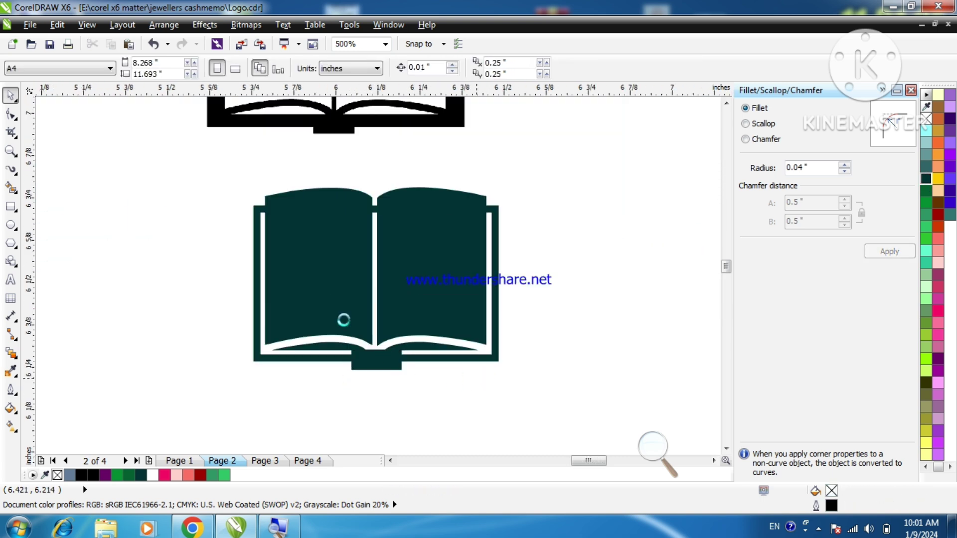
- Set the maximum number of docked color palette rows to 4
left_click(328, 197)
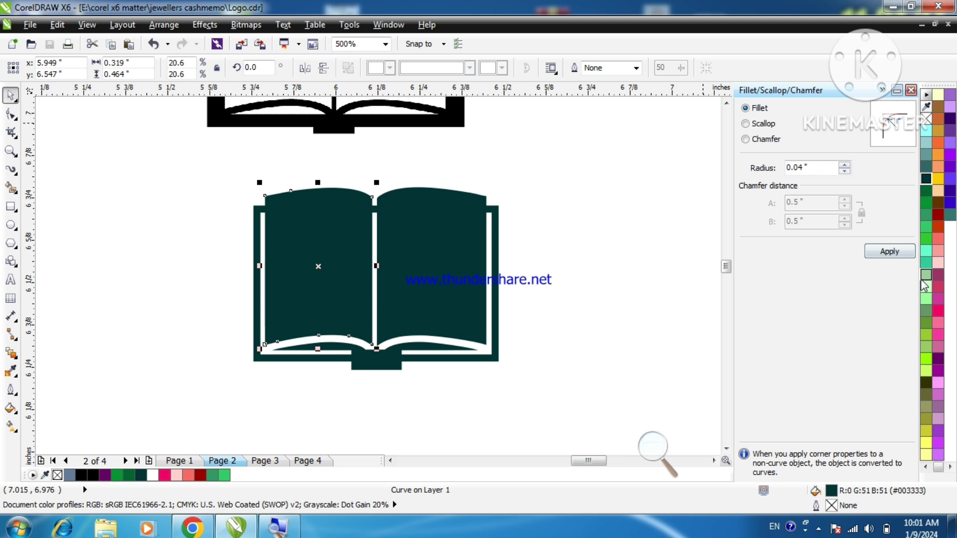
left_click(928, 469)
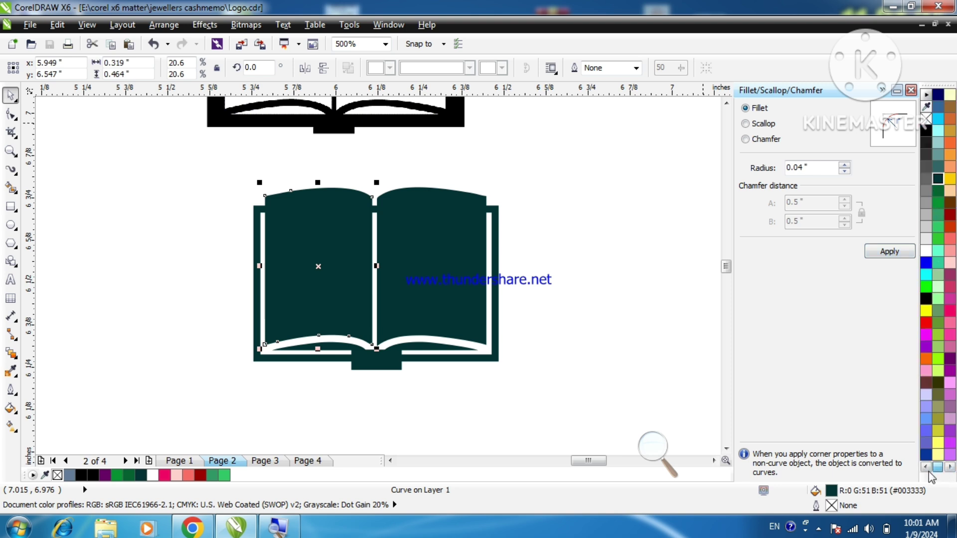
left_click(314, 24)
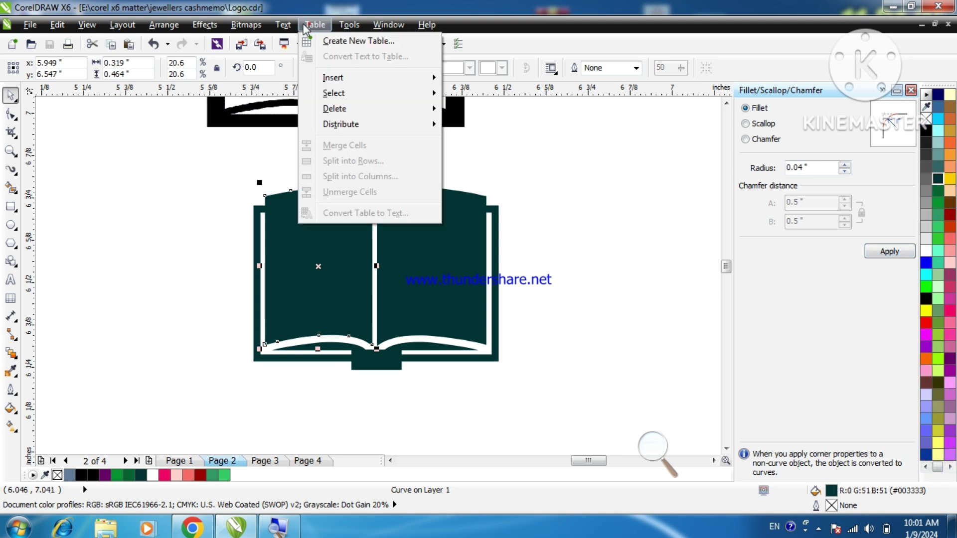
left_click(373, 55)
left_click(334, 314)
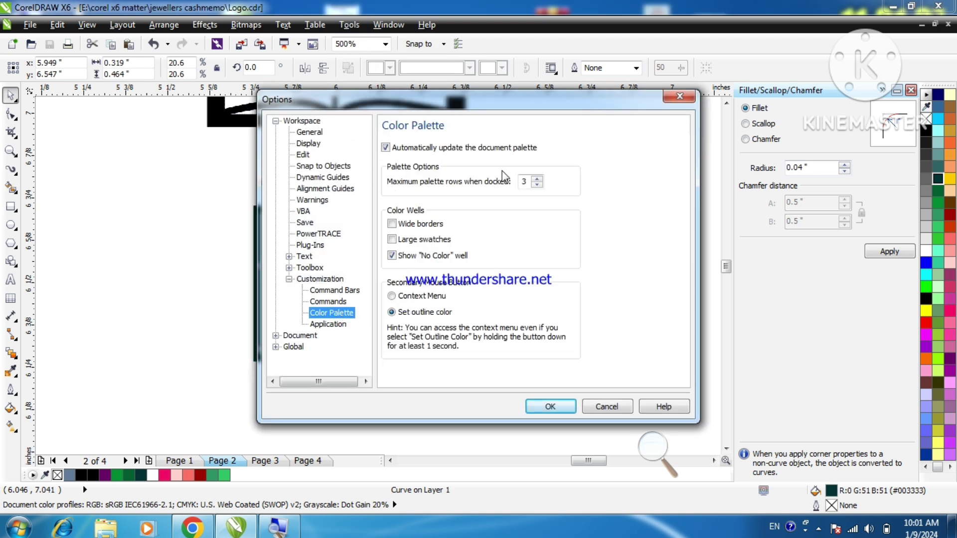
left_click(546, 409)
left_click(474, 164)
left_click(351, 208)
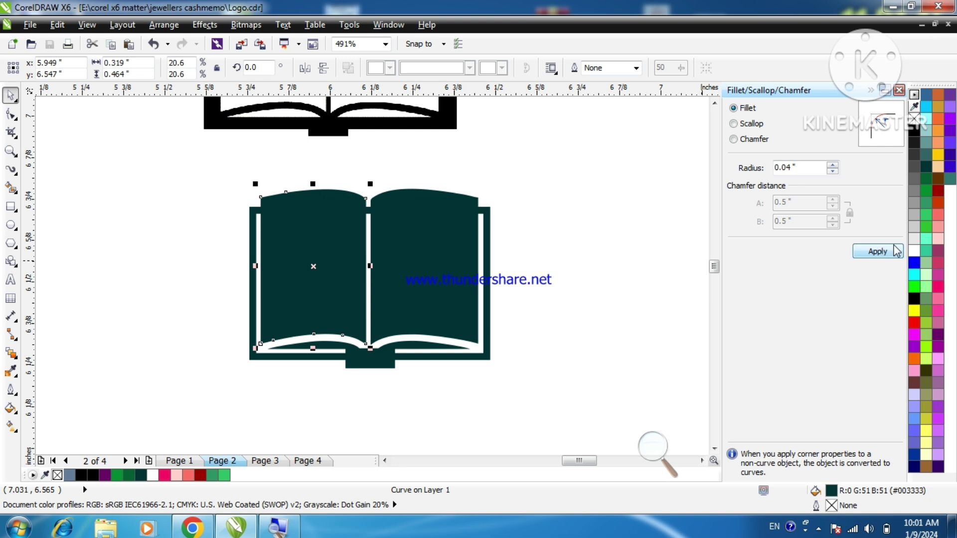
- Give the left page a white fill and a 1.5 pt dark teal outline, and bring it in front of the cover rectangle
left_click(914, 251)
right_click(926, 166)
type("1.5")
key("Return")
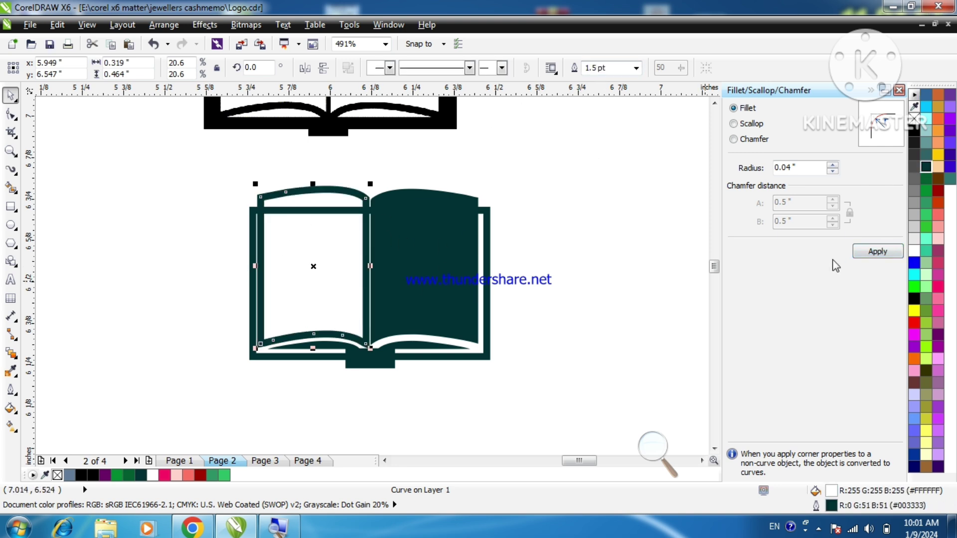
scroll(329, 236, "up", 2)
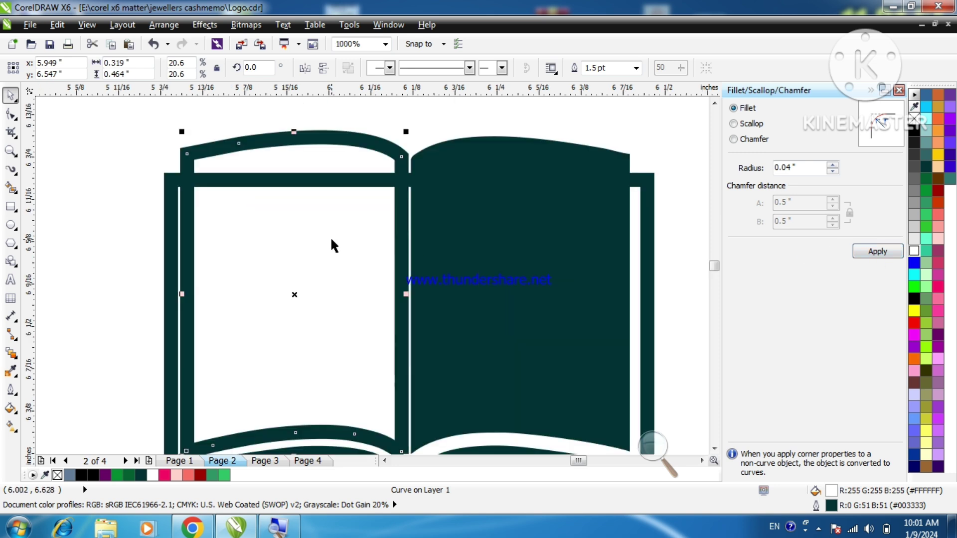
right_click(329, 236)
left_click(272, 146)
right_click(285, 135)
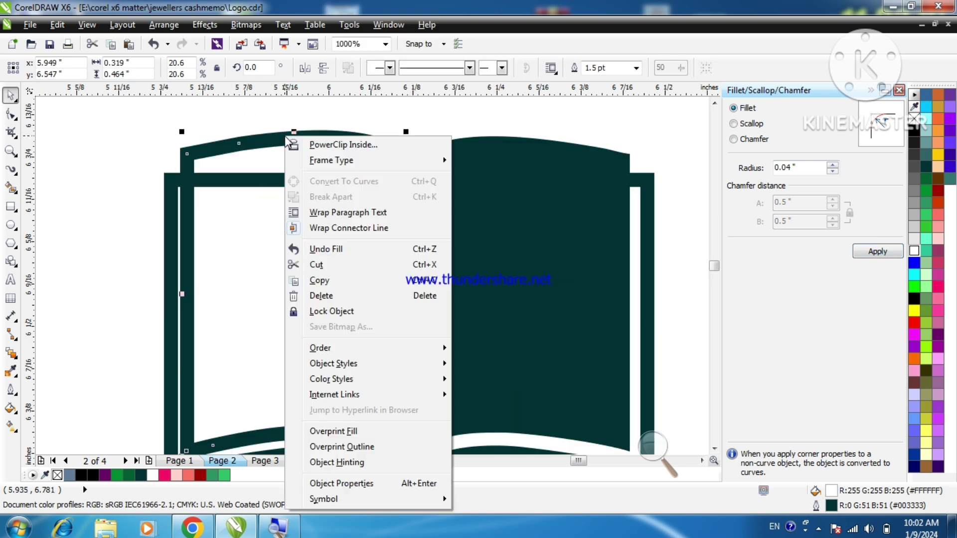
mouse_move(343, 340)
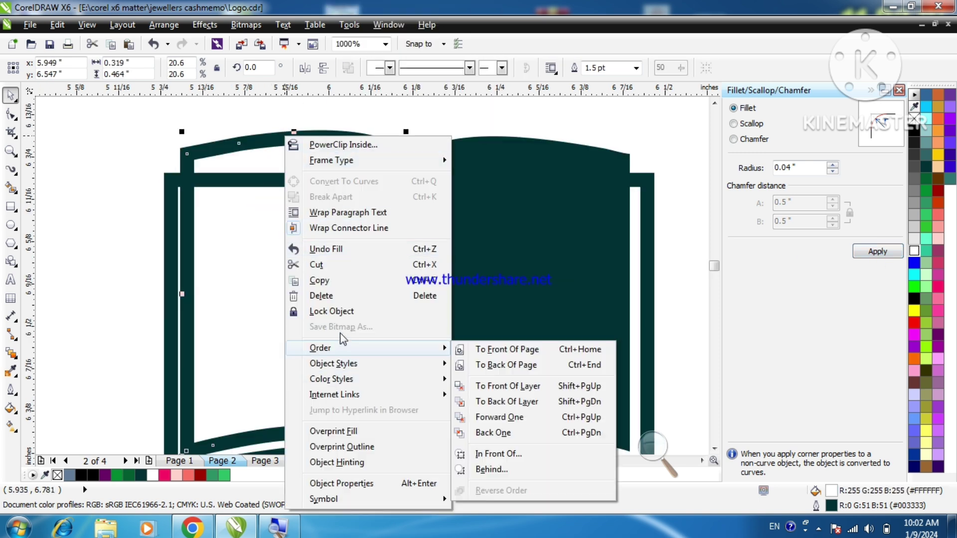
left_click(459, 365)
- Give the right page a white fill and a 1.5 pt dark teal outline, and bring it in front of the cover rectangle
scroll(354, 216, "down", 3)
left_click(352, 193)
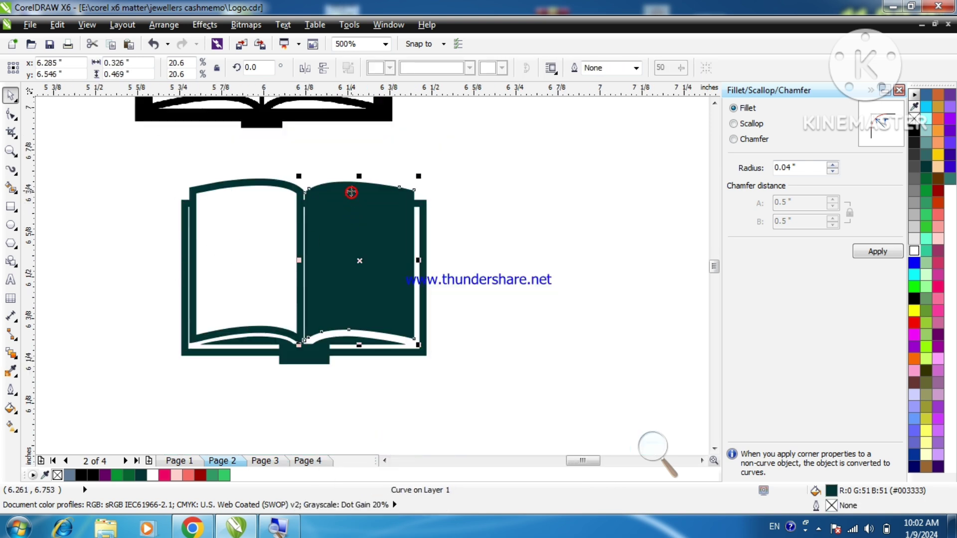
left_click(915, 251)
right_click(926, 169)
left_click(585, 69)
type("1.5")
key("Return")
right_click(344, 184)
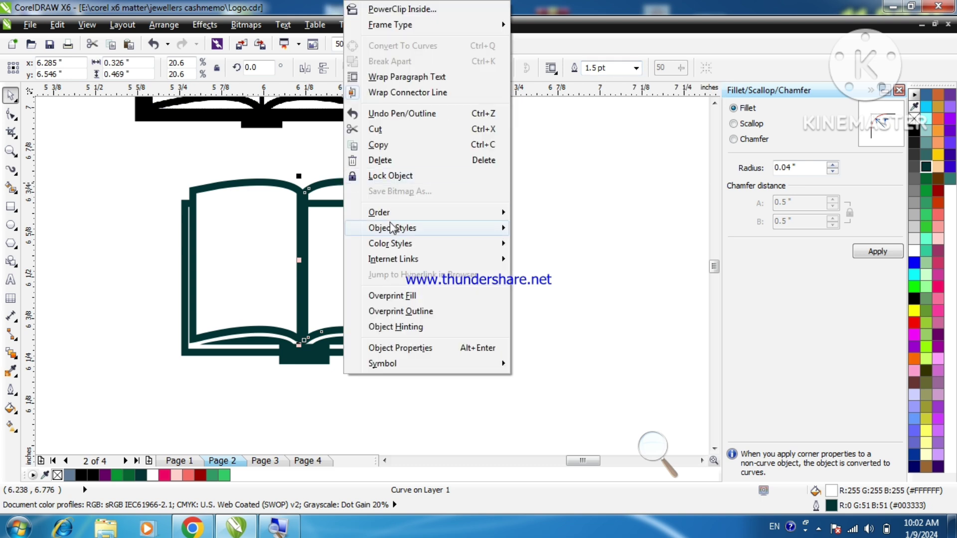
mouse_move(398, 214)
left_click(571, 75)
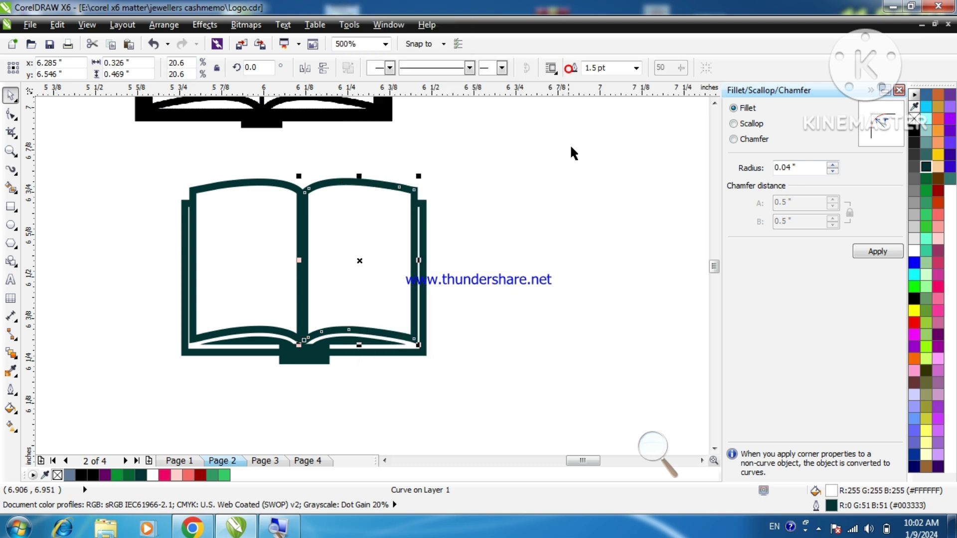
left_click(571, 147)
- Group all the objects of the dark teal book
scroll(361, 323, "down", 1)
scroll(297, 288, "down", 1)
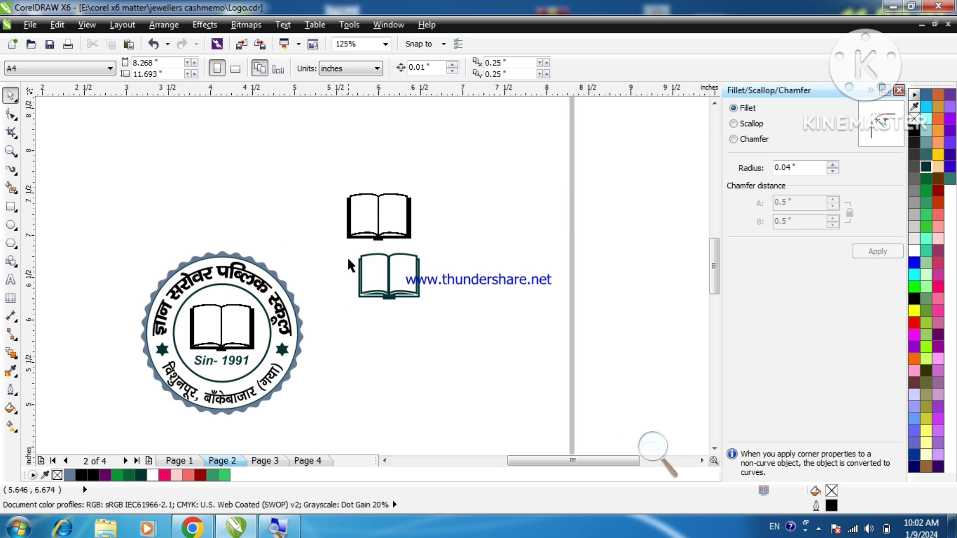
left_click_drag(347, 248, 426, 305)
scroll(388, 275, "up", 2)
left_click(612, 224)
left_click(456, 222)
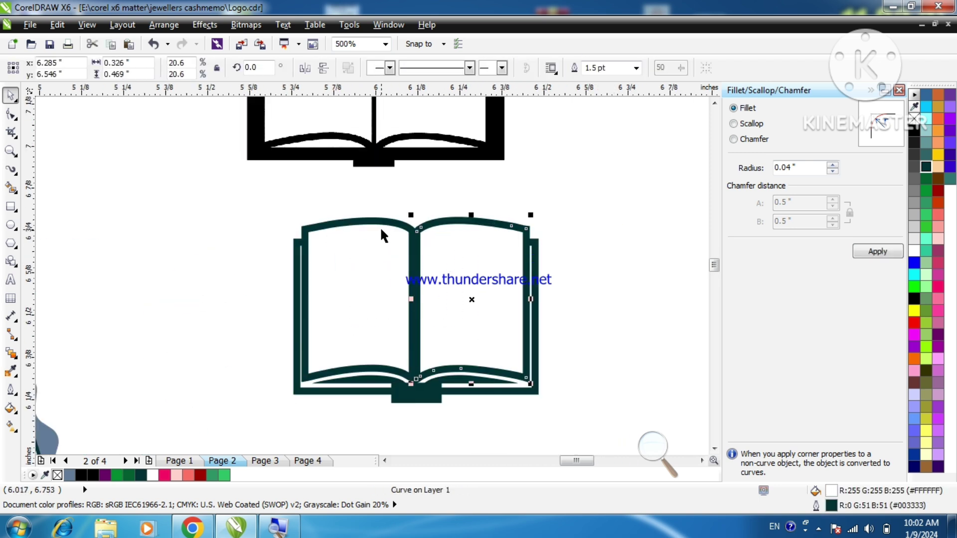
left_click(374, 221)
left_click(551, 185)
scroll(393, 243, "down", 1)
left_click_drag(299, 216, 573, 366)
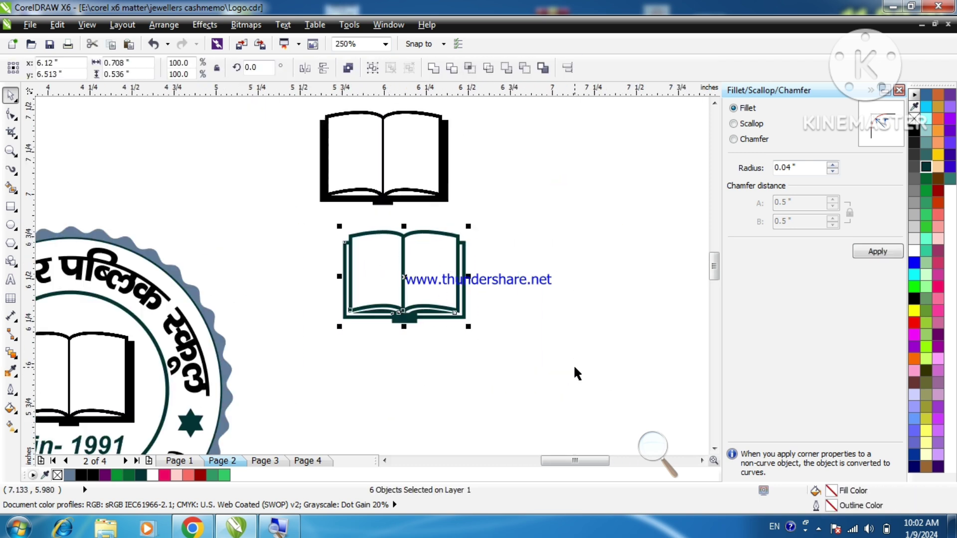
key("ctrl+g")
- Replace the black book at the logo's center with the grouped teal book above "Sin- 1991" and save the file
scroll(564, 255, "down", 1)
left_click_drag(340, 326, 607, 326)
left_click(488, 260)
left_click_drag(487, 259, 324, 310)
scroll(312, 332, "up", 2)
scroll(290, 243, "down", 1)
left_click(560, 187)
left_click(262, 267)
left_click(138, 216)
key("ctrl+s")
- Add the artistic text "G" beside the logo in the Avengeance Heroic Avenger font
left_click(10, 279)
left_click(70, 209)
type("G.")
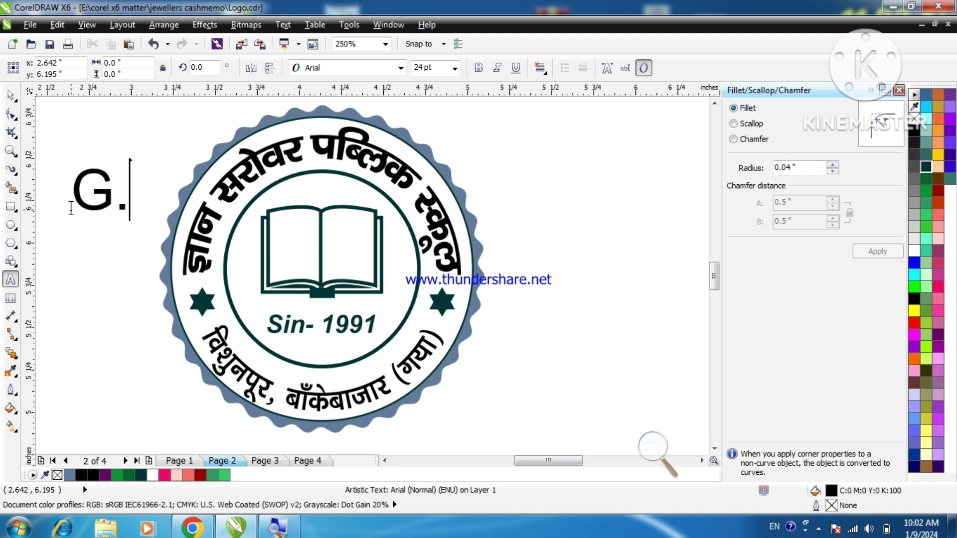
key("ctrl+space")
left_click(371, 69)
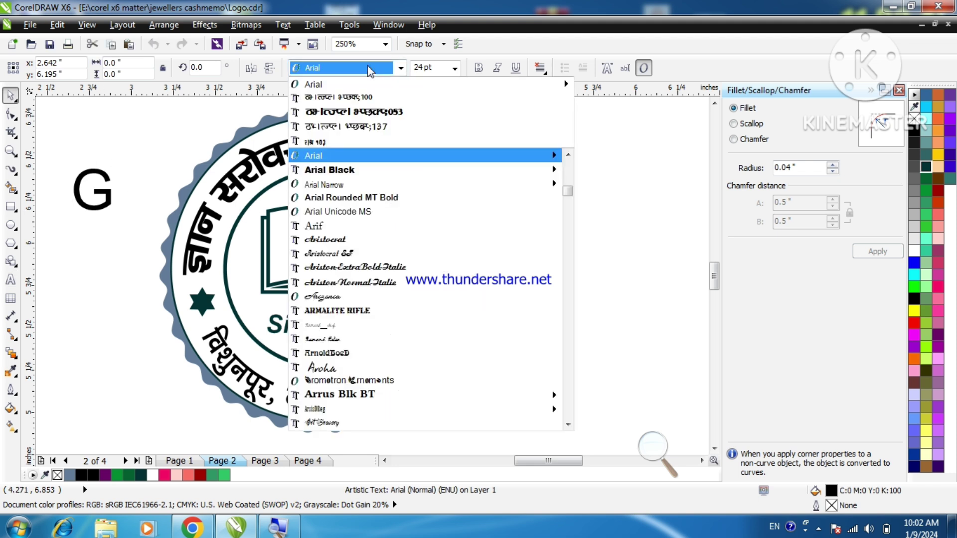
type("B Arsh")
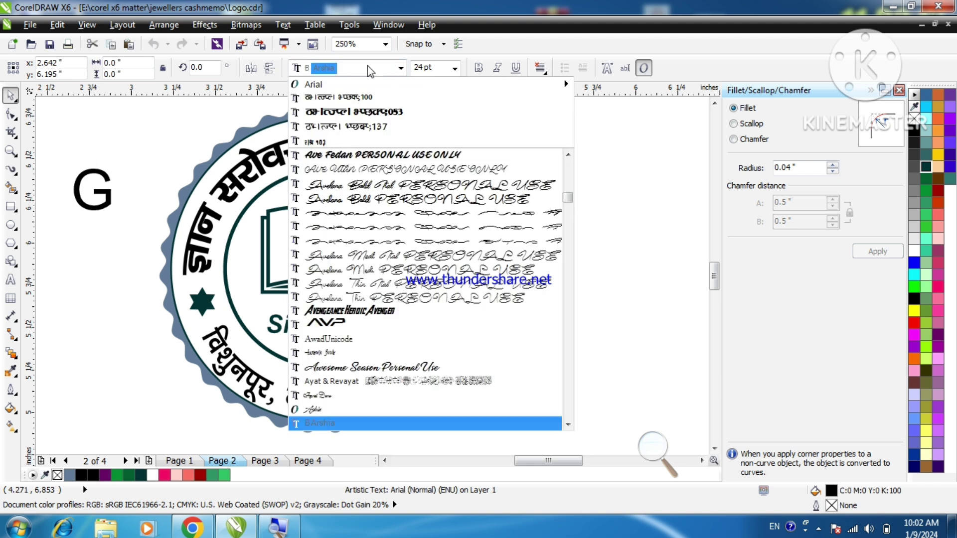
left_click(380, 316)
- Place the letter G on the book's left page and reduce its height to about 0.23 inches
left_click_drag(86, 188, 288, 243)
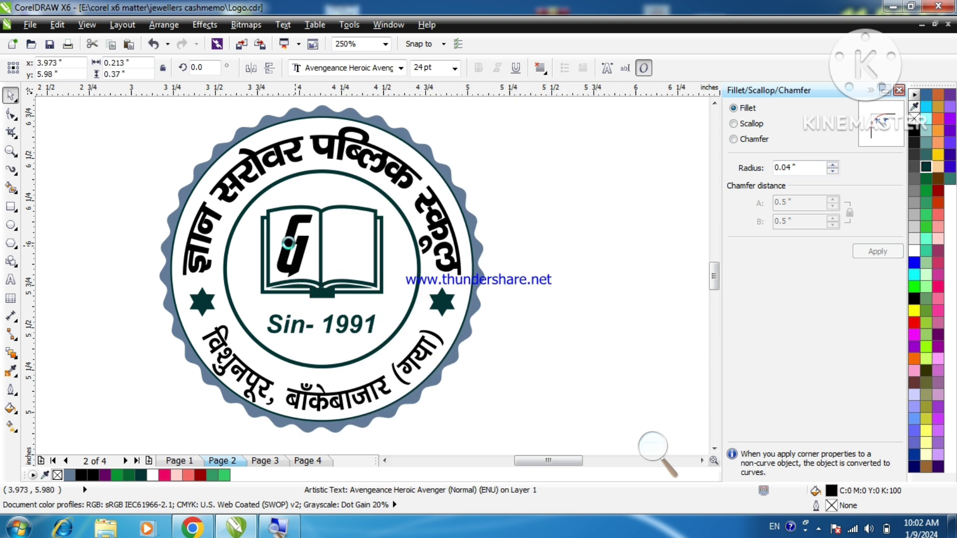
scroll(288, 243, "up", 1)
left_click_drag(300, 320, 314, 270)
- Duplicate the letter G onto the book's right page and change the copy to "S"
left_click_drag(315, 240, 423, 255)
key("ctrl+a")
type("S")
key("ctrl+space")
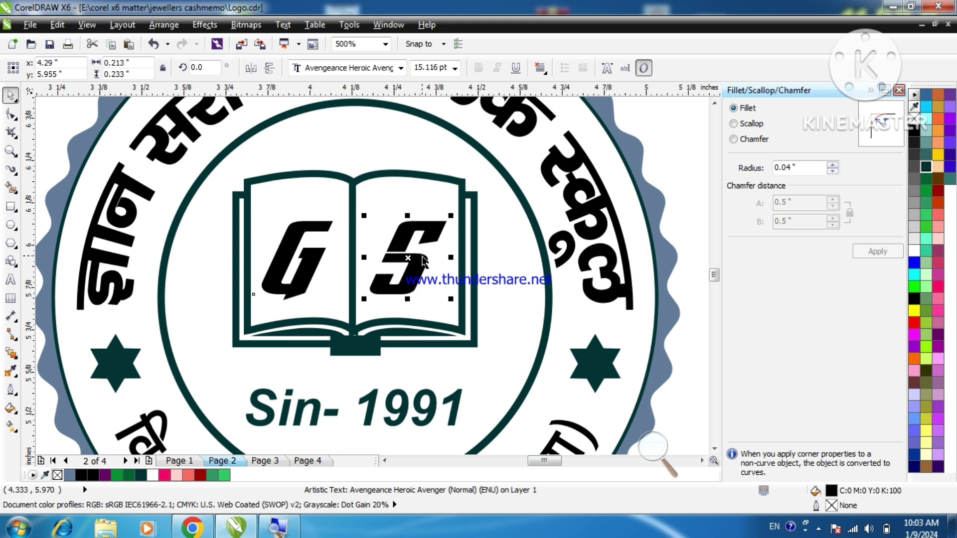
scroll(350, 214, "down", 2)
left_click(243, 241)
- Delete the leftover black books beside the logo
scroll(173, 263, "down", 1)
left_click_drag(283, 128, 502, 279)
left_click(502, 279)
left_click_drag(314, 165, 537, 296)
key("Delete")
left_click(536, 296)
scroll(233, 259, "up", 2)
scroll(219, 268, "down", 1)
left_click_drag(201, 150, 478, 384)
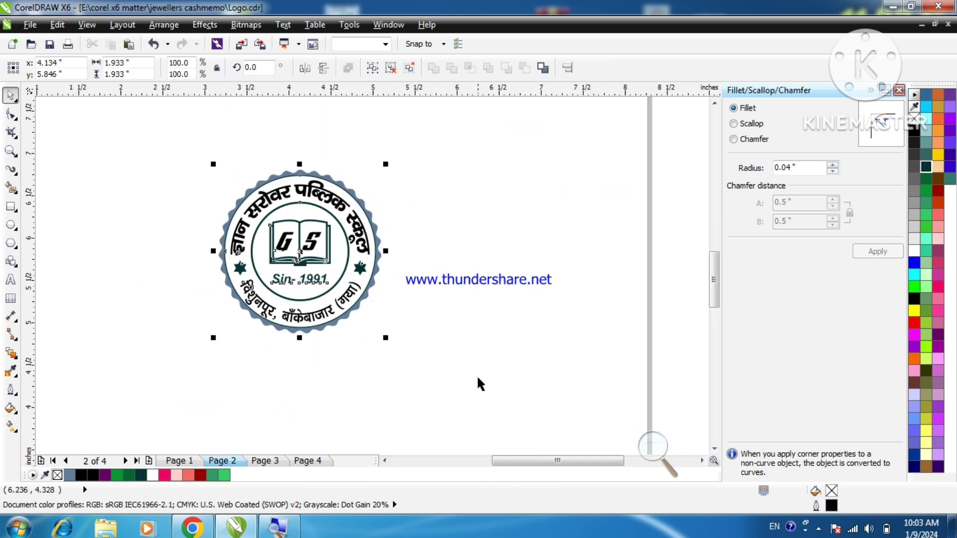
left_click(478, 384)
- Change the wavy border's fill and outline to green (#009933)
scroll(336, 189, "up", 2)
left_click(371, 186)
left_click(925, 191)
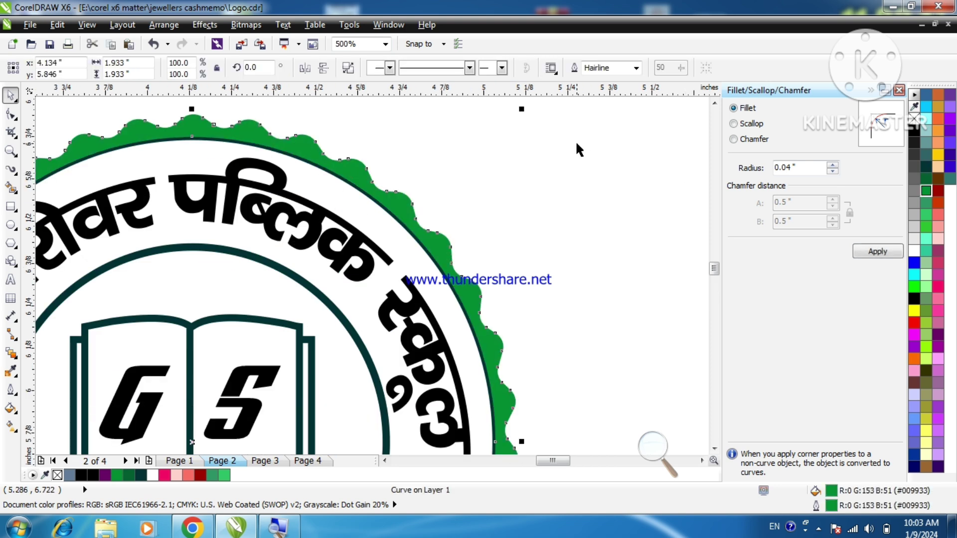
scroll(577, 150, "down", 1)
key("F9")
left_click(180, 237)
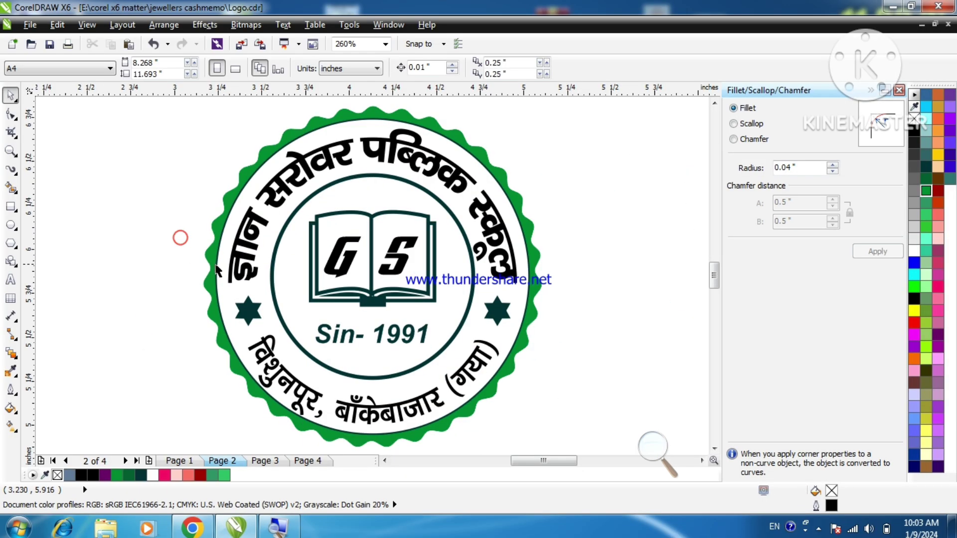
scroll(216, 265, "down", 2)
left_click_drag(190, 205, 327, 350)
scroll(222, 278, "up", 1)
left_click(160, 233)
scroll(160, 257, "up", 1)
scroll(159, 256, "down", 1)
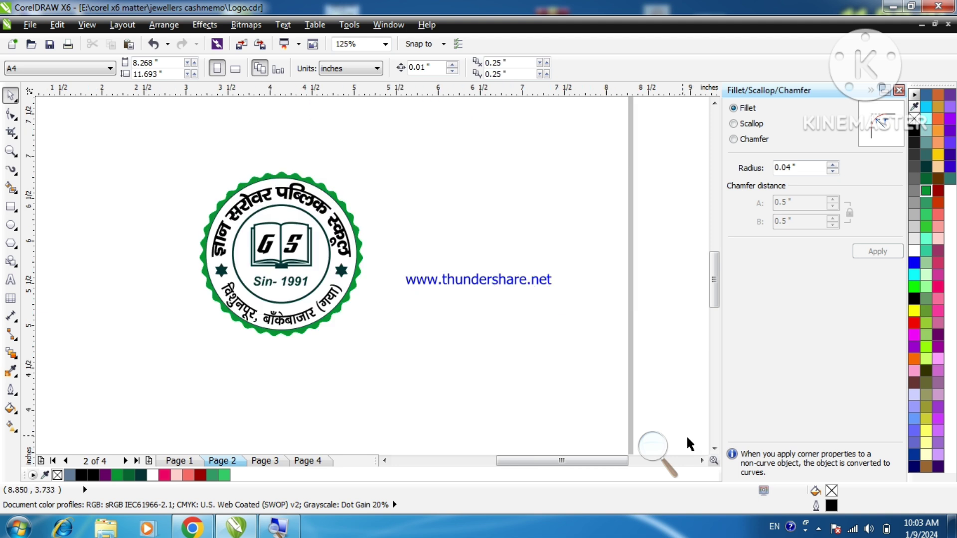
right_click(819, 531)
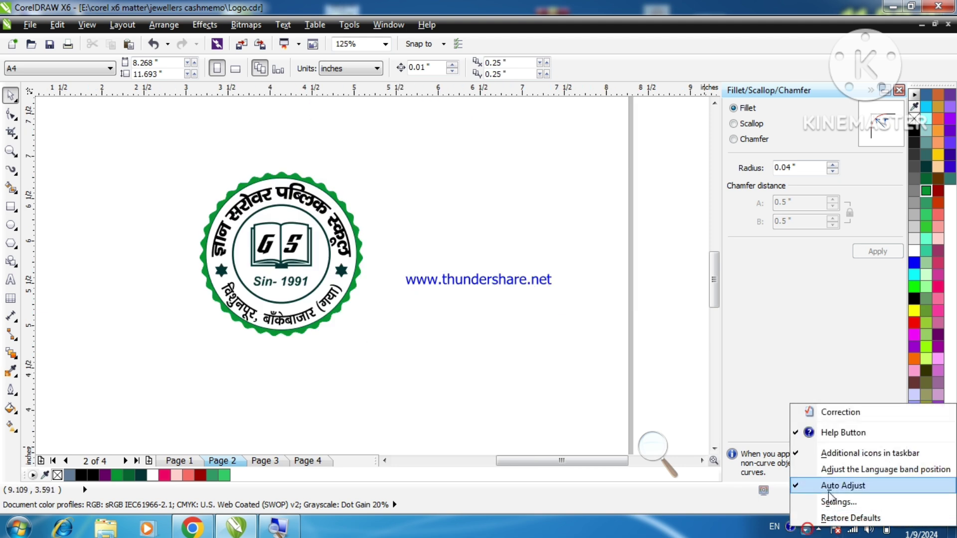
left_click(819, 531)
left_click(819, 531)
right_click(840, 457)
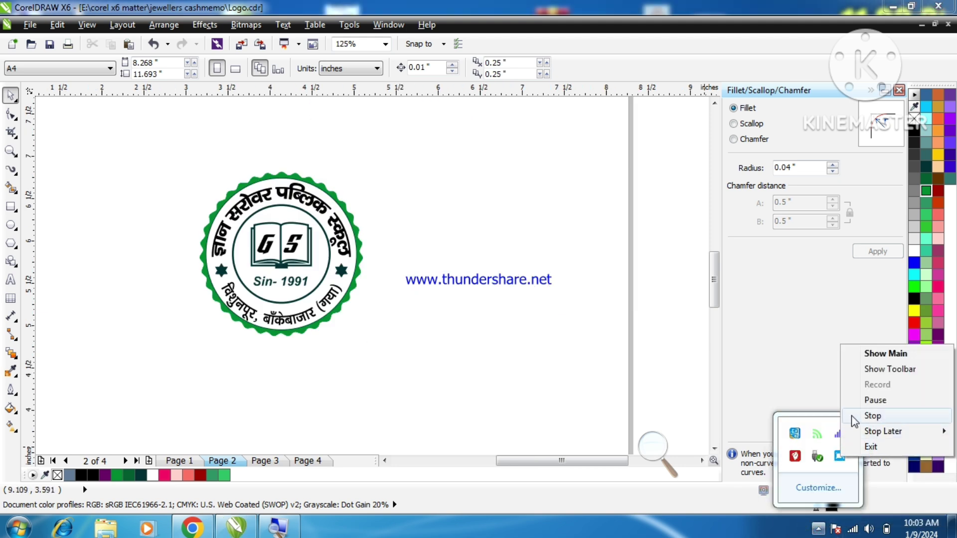